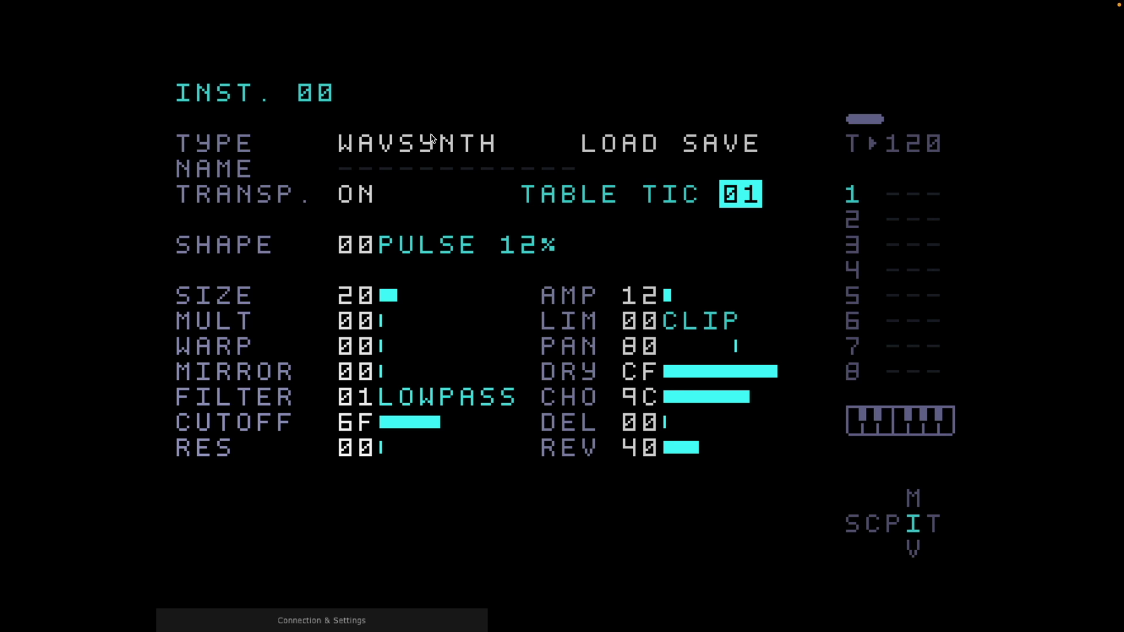
Switch from the M8 instrument 00 editor to the Table Tic Speeds Chart in Numbers.
{"action": "key", "text": "super+Tab"}
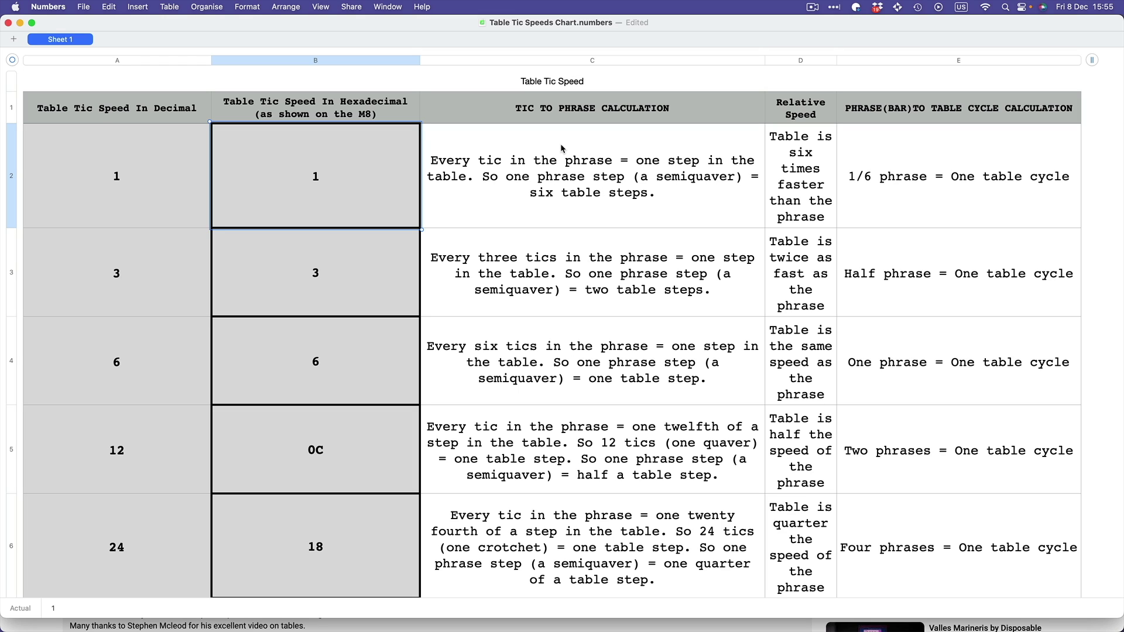
Select cell C2, the tic-to-phrase explanation for tic speed 1.
{"action": "left_click", "coordinate": [493, 148]}
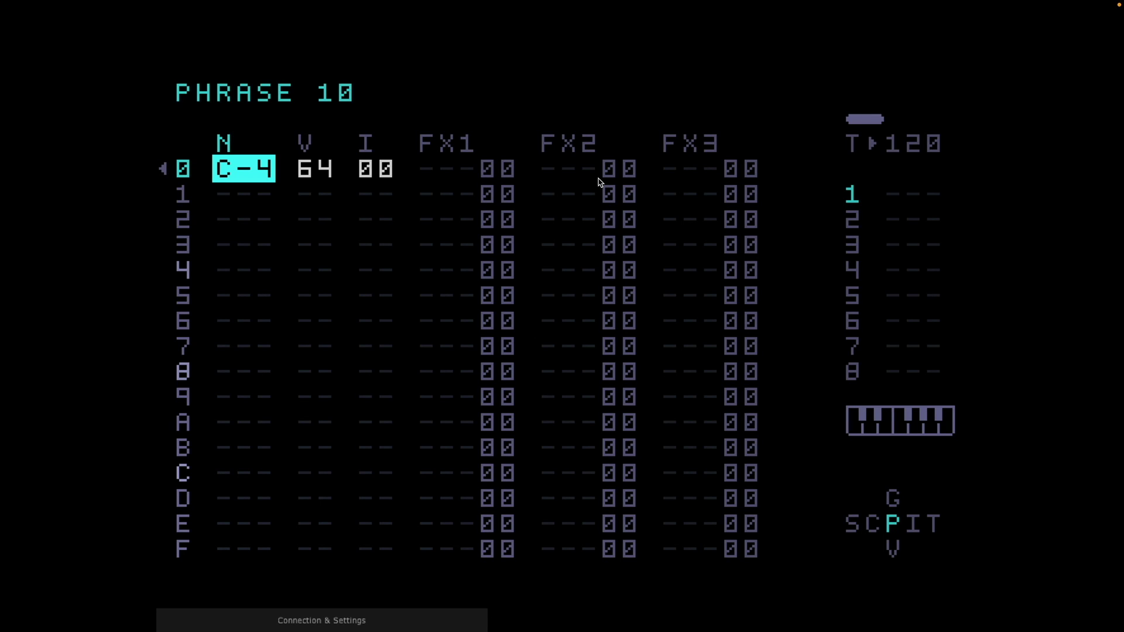
{"action": "key", "text": "Down"}
{"action": "key", "text": "Down"}
{"action": "key", "text": "Down"}
{"action": "key", "text": "Down"}
{"action": "key", "text": "Down"}
{"action": "key", "text": "Down"}
{"action": "key", "text": "Down"}
{"action": "key", "text": "Down"}
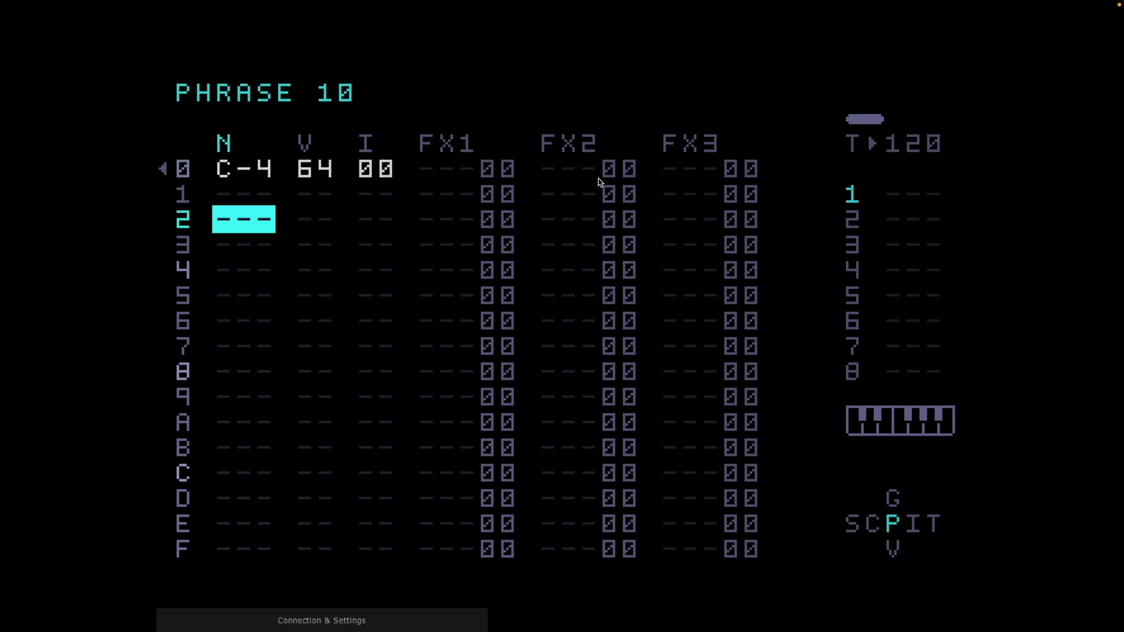
{"action": "key", "text": "Down"}
{"action": "key", "text": "Down"}
{"action": "key", "text": "Down"}
{"action": "key", "text": "Down"}
{"action": "key", "text": "Down"}
{"action": "key", "text": "Down"}
{"action": "key", "text": "Down"}
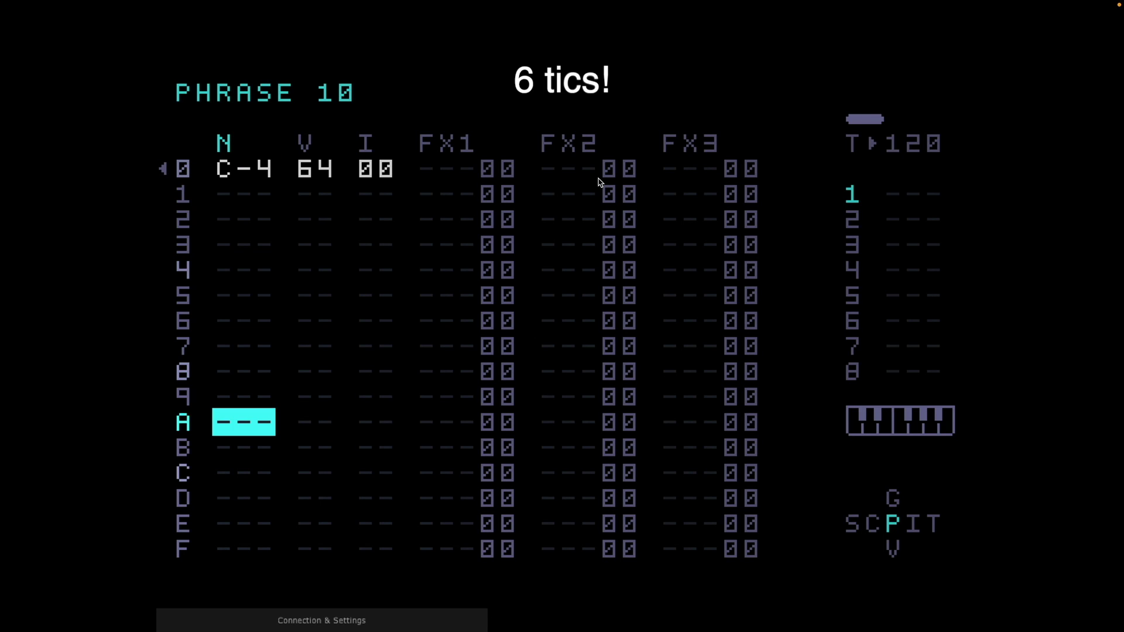
{"action": "key", "text": "Up"}
{"action": "key", "text": "Up"}
{"action": "key", "text": "Up"}
{"action": "key", "text": "Up"}
{"action": "key", "text": "Up"}
{"action": "key", "text": "Up"}
{"action": "key", "text": "Up"}
{"action": "key", "text": "Up"}
{"action": "key", "text": "Up"}
{"action": "key", "text": "Up"}
{"action": "key", "text": "Up"}
{"action": "key", "text": "Up"}
{"action": "key", "text": "Up"}
{"action": "key", "text": "Up"}
{"action": "key", "text": "Up"}
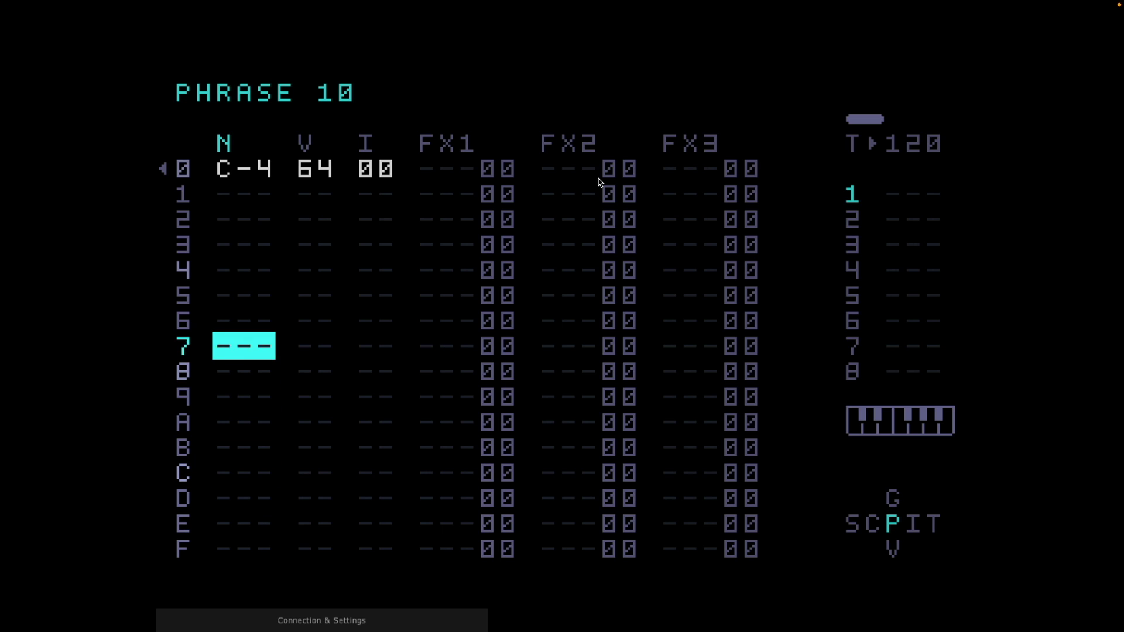
{"action": "key", "text": "shift+Right"}
{"action": "key", "text": "shift+Right"}
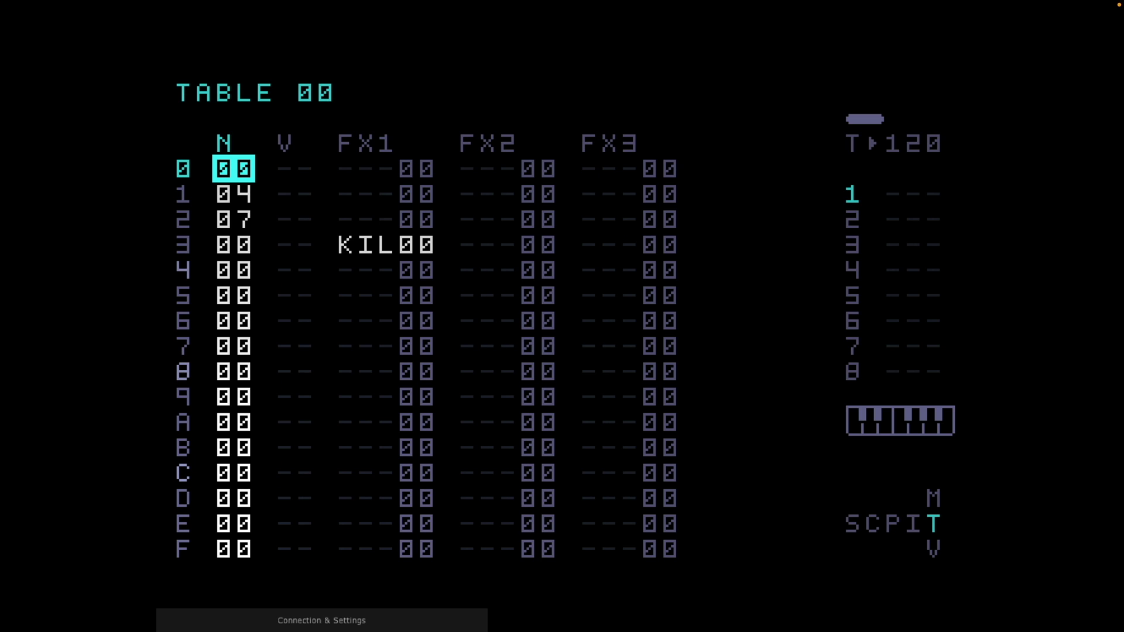
{"action": "key", "text": "Down"}
{"action": "key", "text": "Down"}
{"action": "key", "text": "Down"}
{"action": "key", "text": "Down"}
{"action": "key", "text": "Down"}
{"action": "key", "text": "Down"}
{"action": "key", "text": "Down"}
{"action": "key", "text": "Down"}
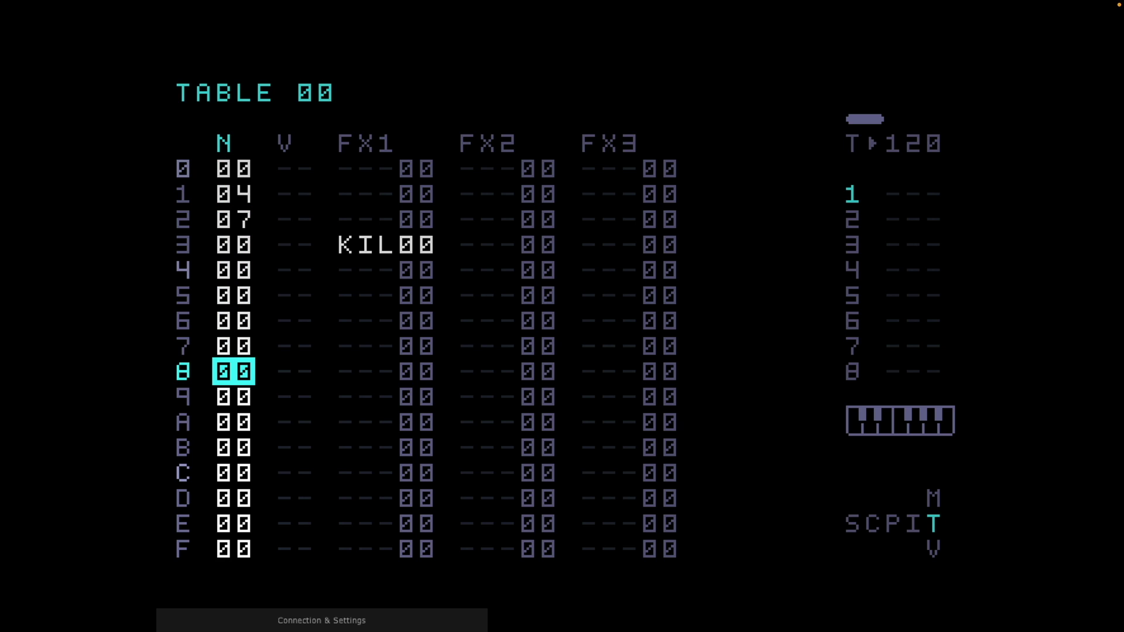
{"action": "key", "text": "Down"}
{"action": "key", "text": "Down"}
{"action": "key", "text": "Down"}
{"action": "key", "text": "Down"}
{"action": "key", "text": "Down"}
{"action": "key", "text": "Down"}
{"action": "key", "text": "Down"}
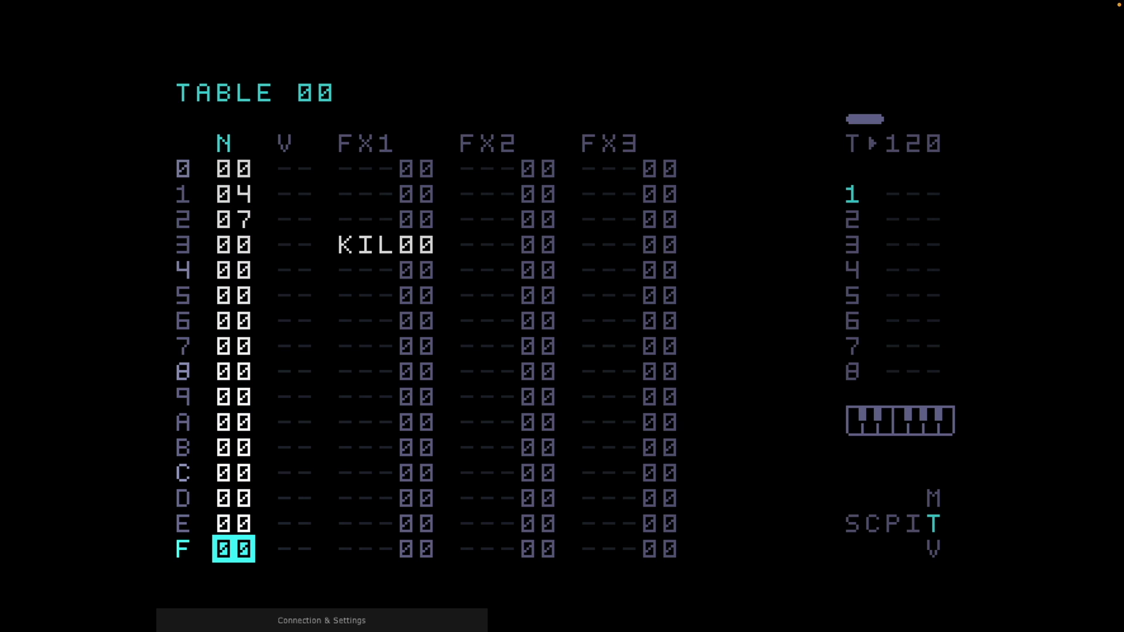
{"action": "key", "text": "Up"}
{"action": "key", "text": "Up"}
{"action": "key", "text": "Up"}
{"action": "key", "text": "Up"}
{"action": "key", "text": "Up"}
{"action": "key", "text": "Up"}
{"action": "key", "text": "Up"}
{"action": "key", "text": "Up"}
{"action": "key", "text": "Up"}
{"action": "key", "text": "Up"}
{"action": "key", "text": "Up"}
{"action": "key", "text": "Up"}
{"action": "key", "text": "Up"}
{"action": "key", "text": "Up"}
{"action": "key", "text": "Up"}
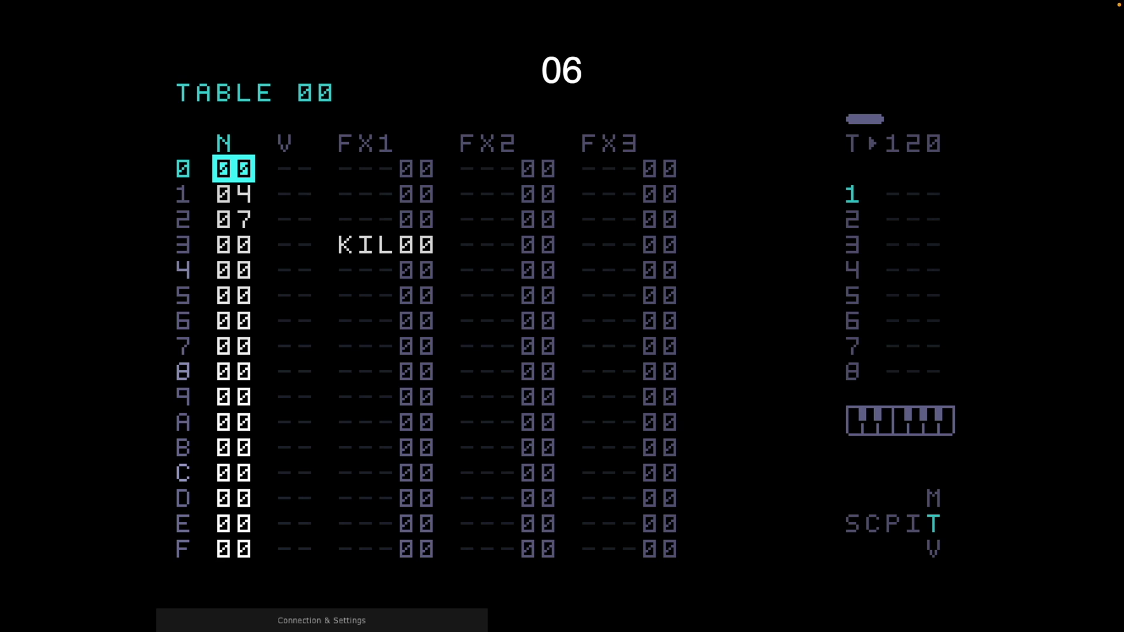
{"action": "key", "text": "shift+Left"}
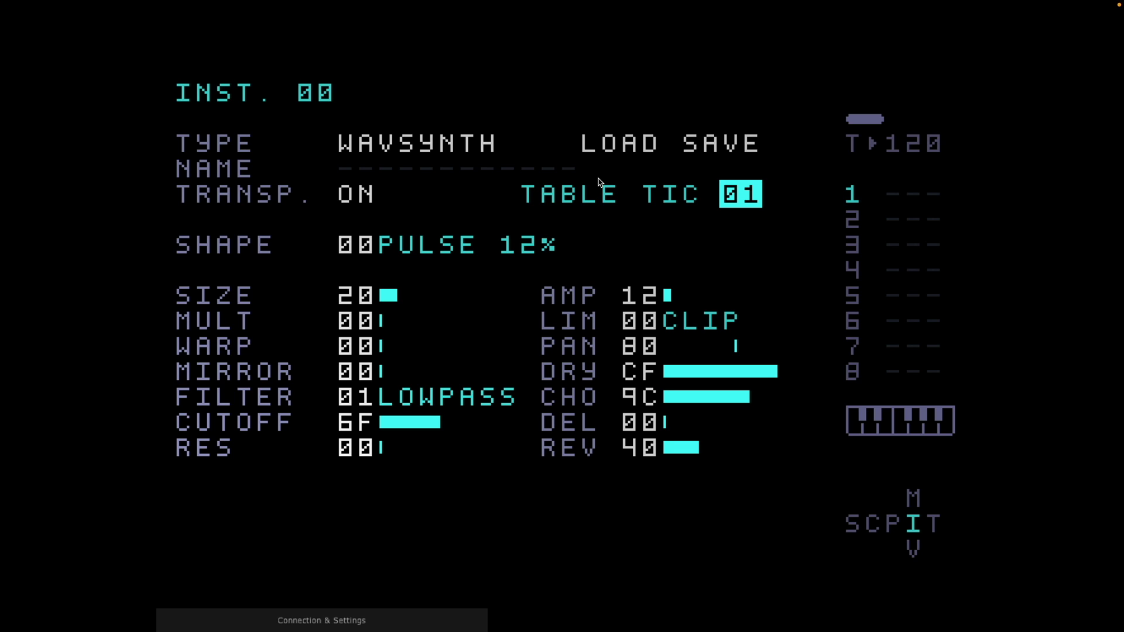
{"action": "key", "text": "super+Tab"}
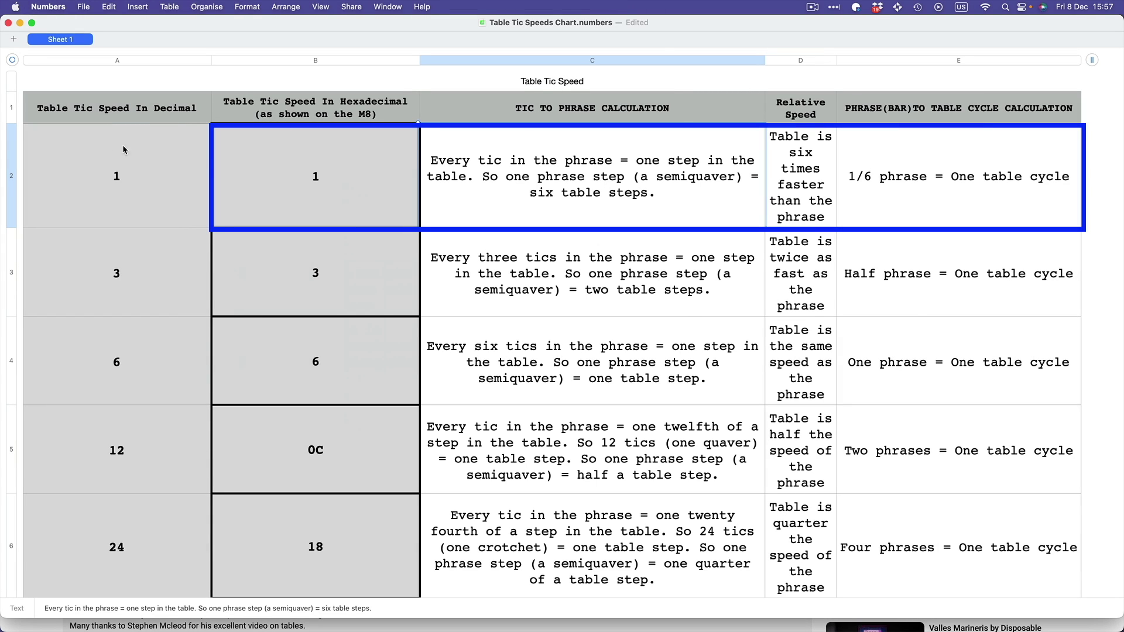
{"action": "left_click", "coordinate": [173, 160]}
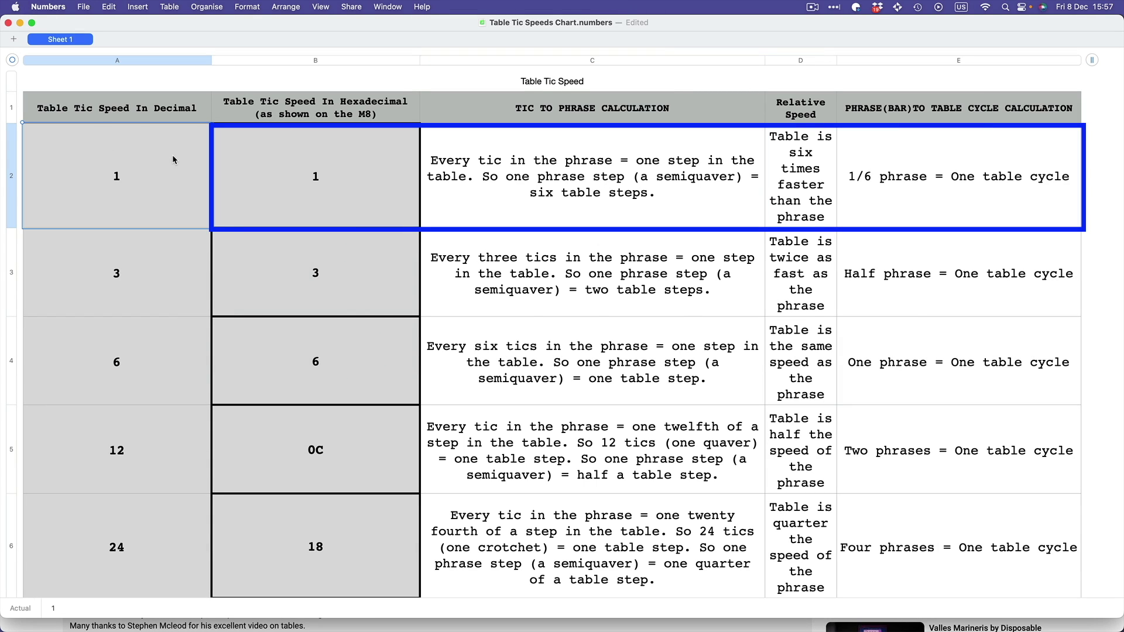
{"action": "left_click", "coordinate": [325, 189]}
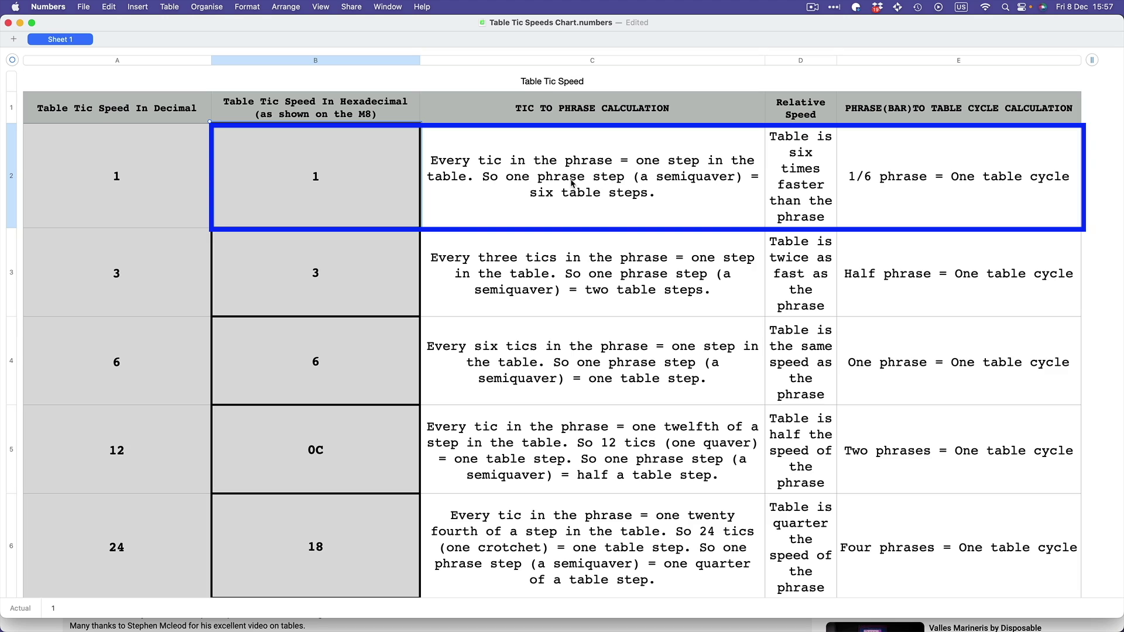
{"action": "left_click", "coordinate": [524, 148]}
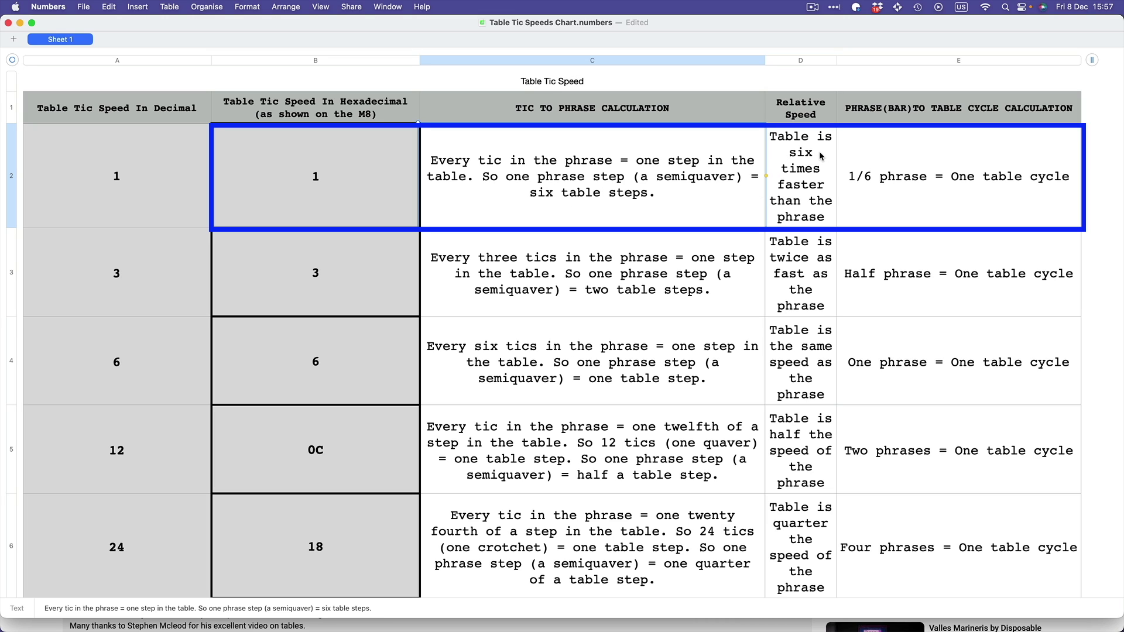
{"action": "left_click", "coordinate": [894, 197]}
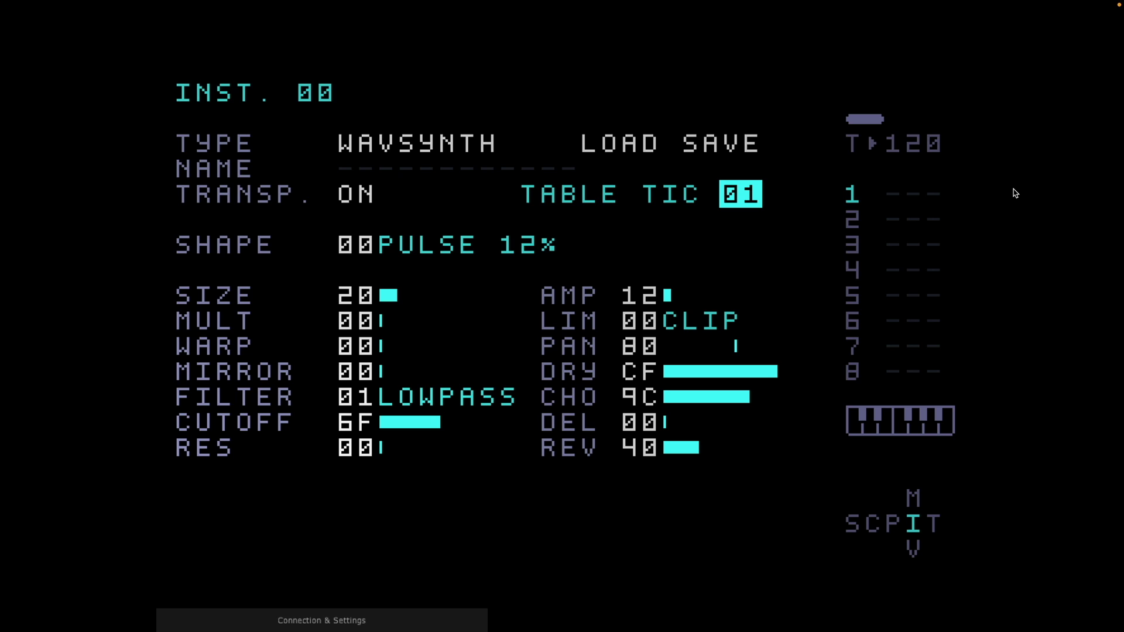
From the song view, play phrase 20 via track 2's chain 20, then stop.
{"action": "key", "text": "shift+Left"}
{"action": "key", "text": "shift+Left"}
{"action": "key", "text": "shift+Left"}
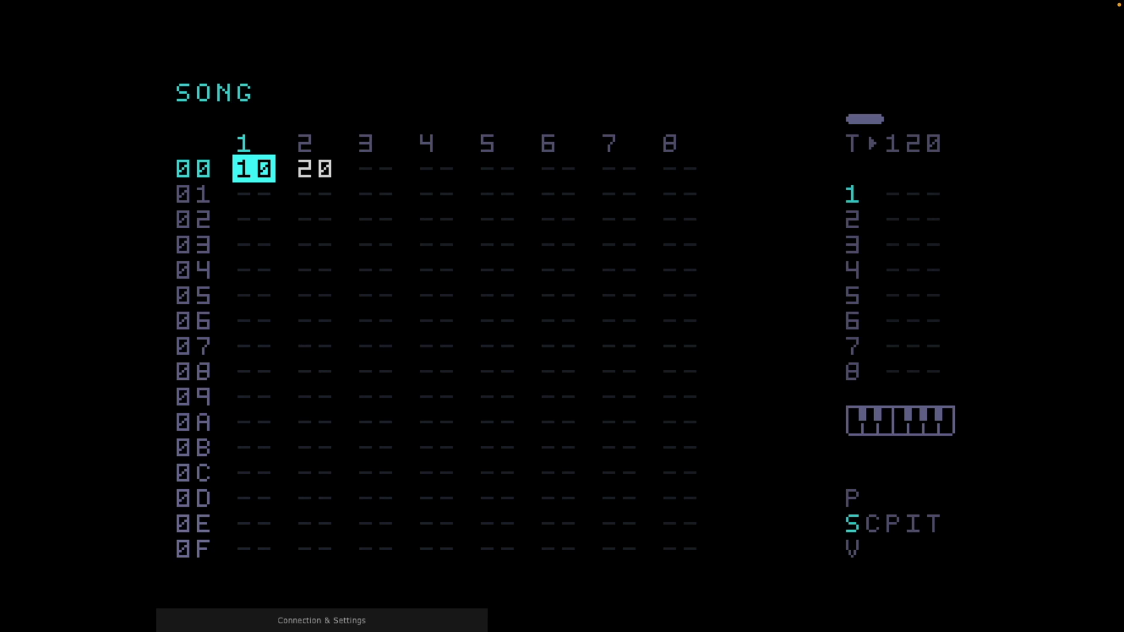
{"action": "key", "text": "Right"}
{"action": "key", "text": "shift+Right"}
{"action": "key", "text": "shift+Right"}
{"action": "key", "text": "space"}
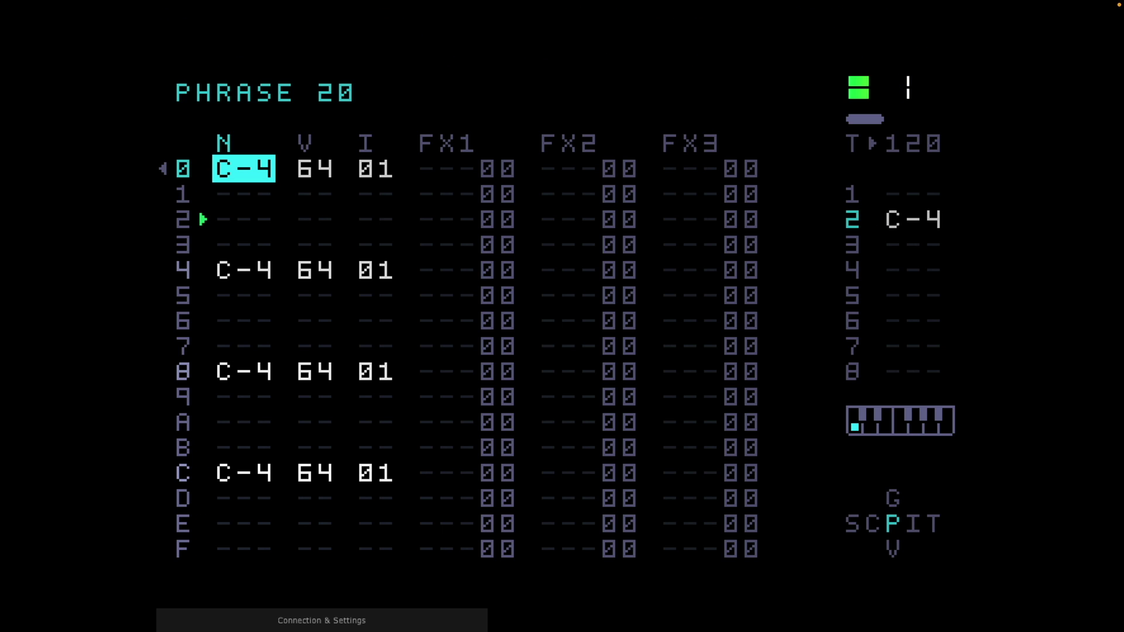
{"action": "key", "text": "space"}
{"action": "key", "text": "shift+Left"}
{"action": "key", "text": "shift+Left"}
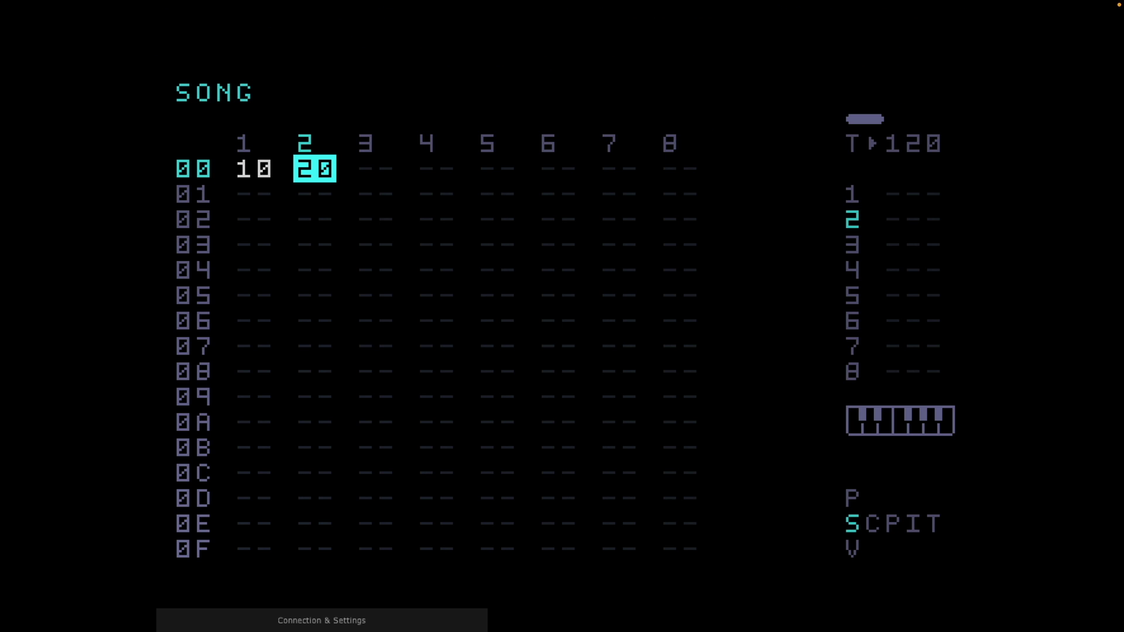
Navigate from chain 10 through phrase 10 and instrument 00 to table 00.
{"action": "key", "text": "Left"}
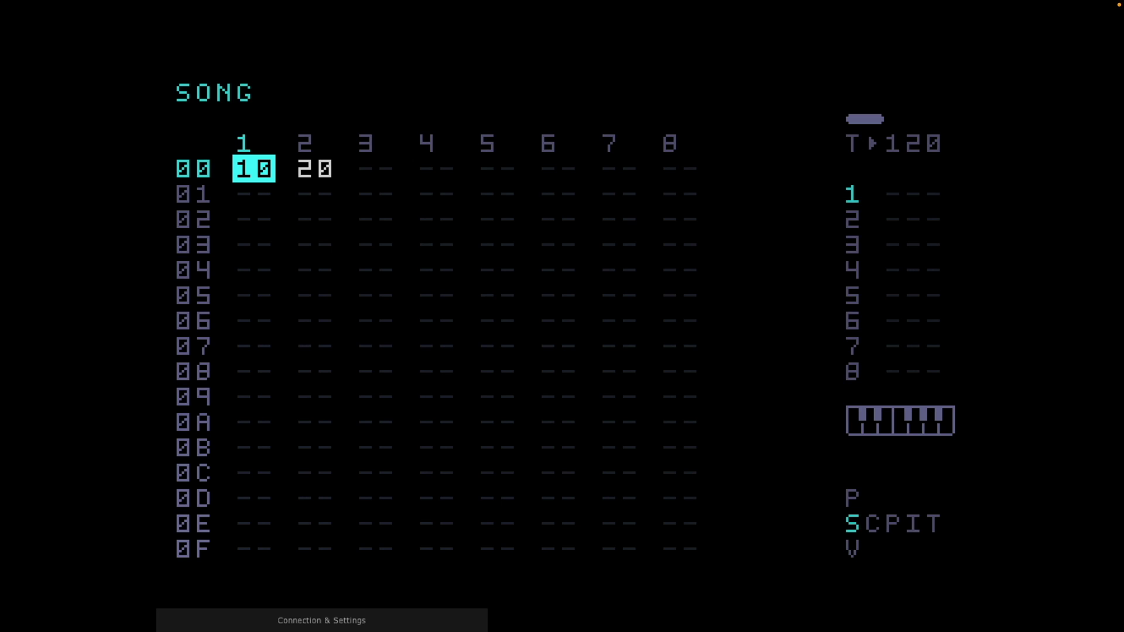
{"action": "key", "text": "shift+Right"}
{"action": "key", "text": "shift+Right"}
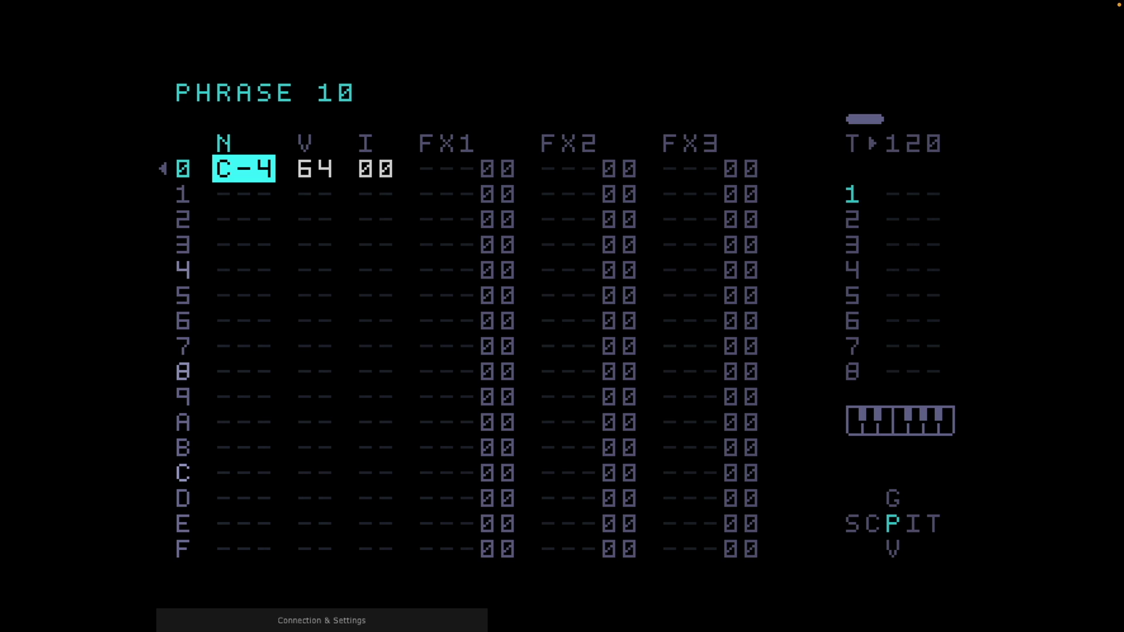
{"action": "key", "text": "shift+Right"}
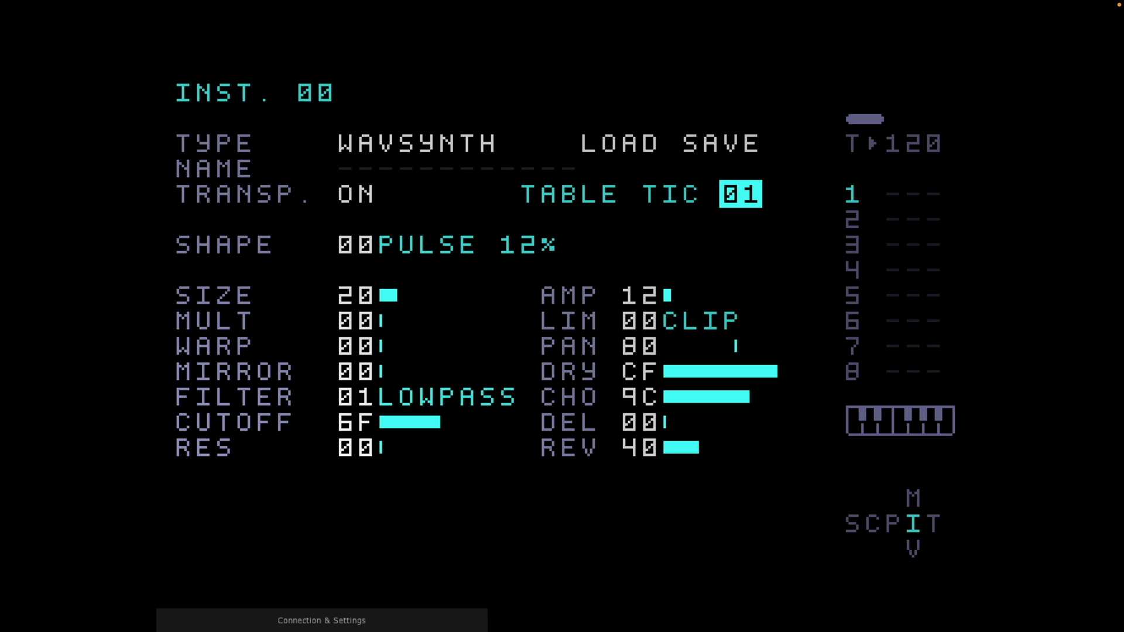
{"action": "key", "text": "shift+Right"}
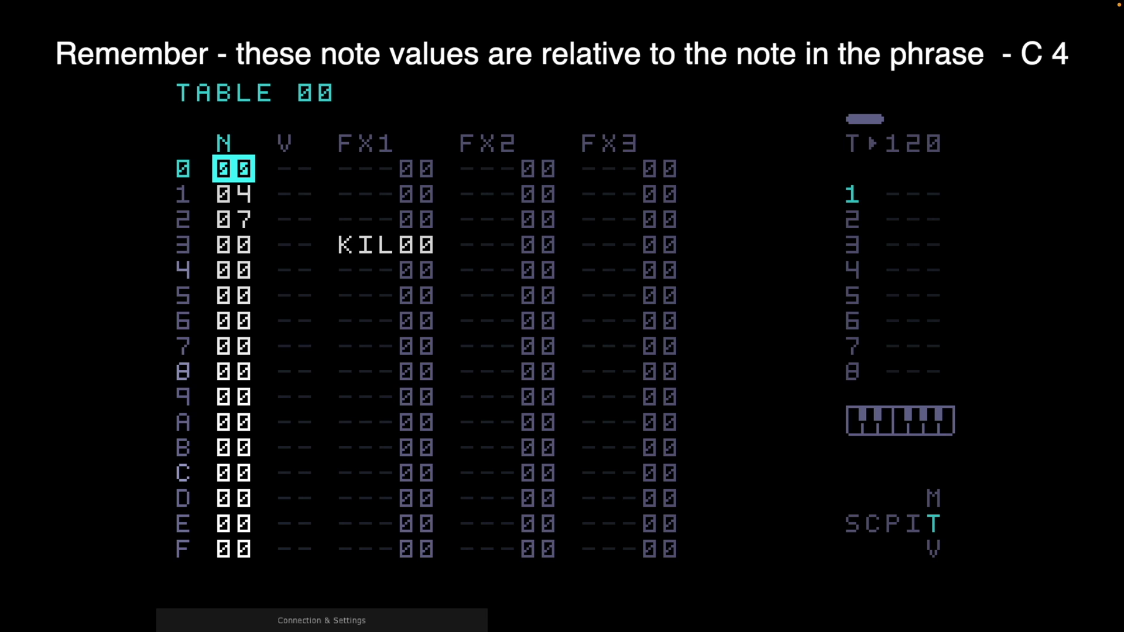
{"action": "left_click", "coordinate": [234, 193]}
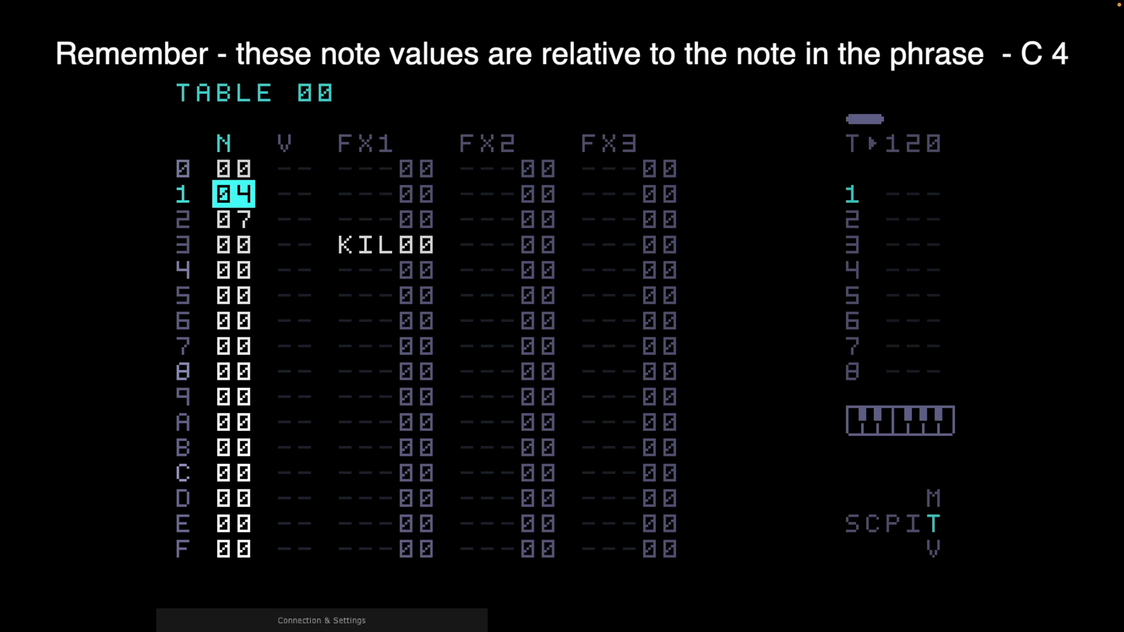
{"action": "left_click", "coordinate": [234, 219]}
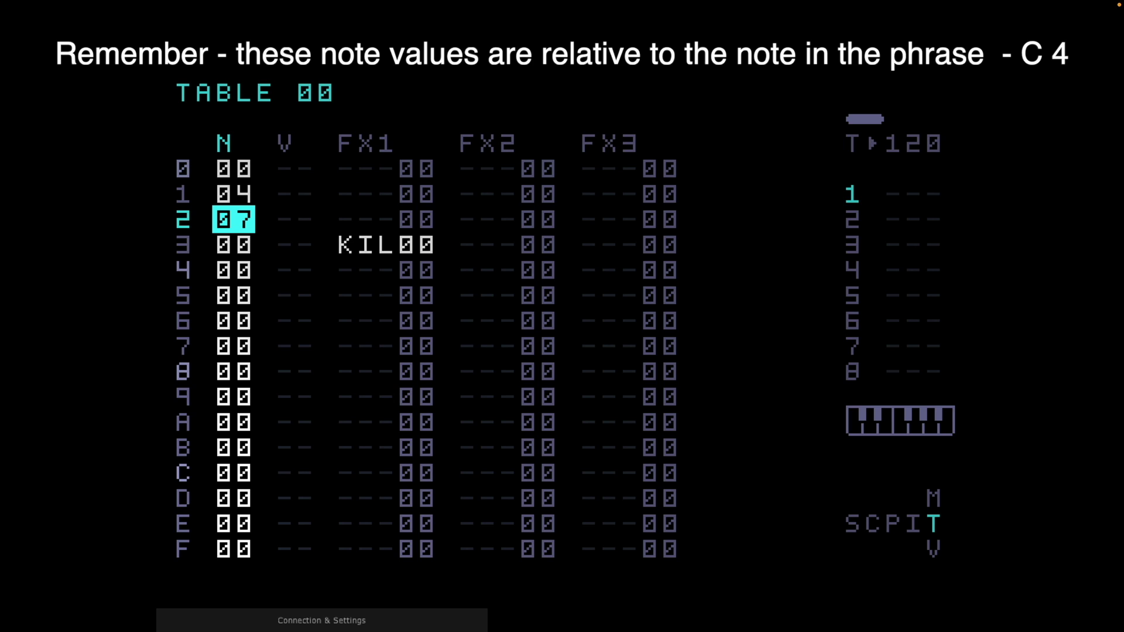
{"action": "key", "text": "Up"}
{"action": "key", "text": "Up"}
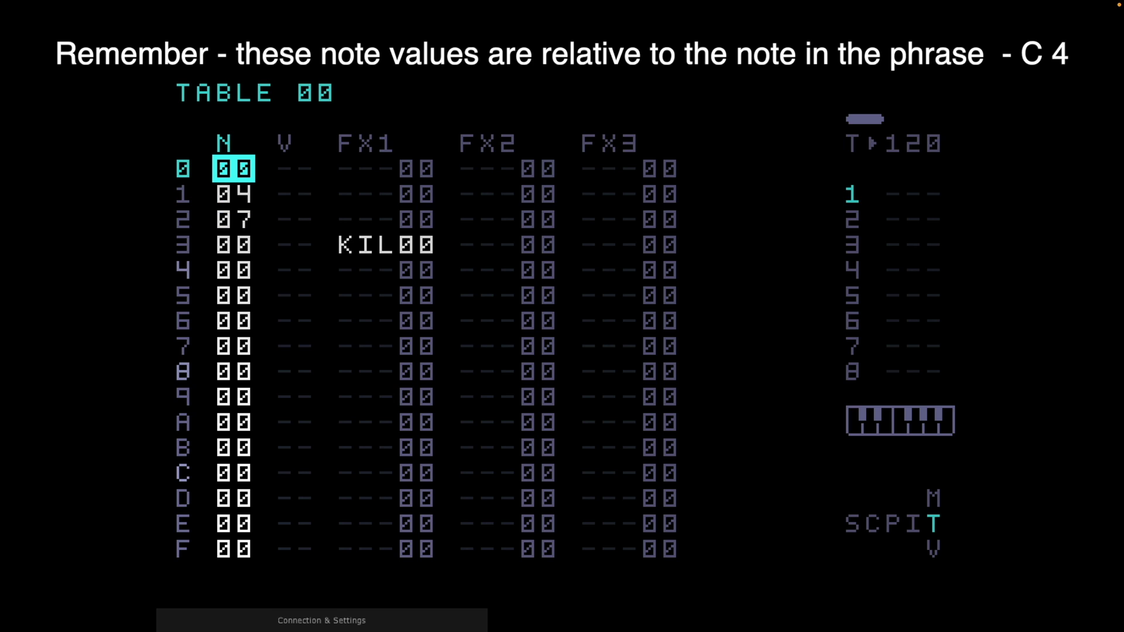
{"action": "key", "text": "Down"}
{"action": "key", "text": "Down"}
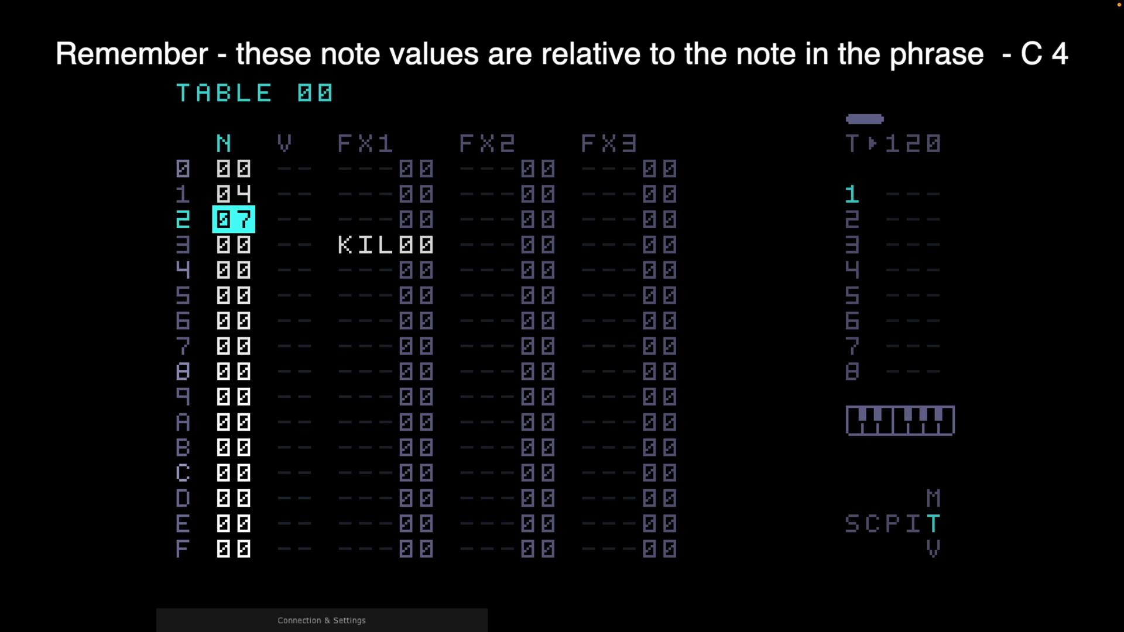
{"action": "key", "text": "Up"}
{"action": "key", "text": "Up"}
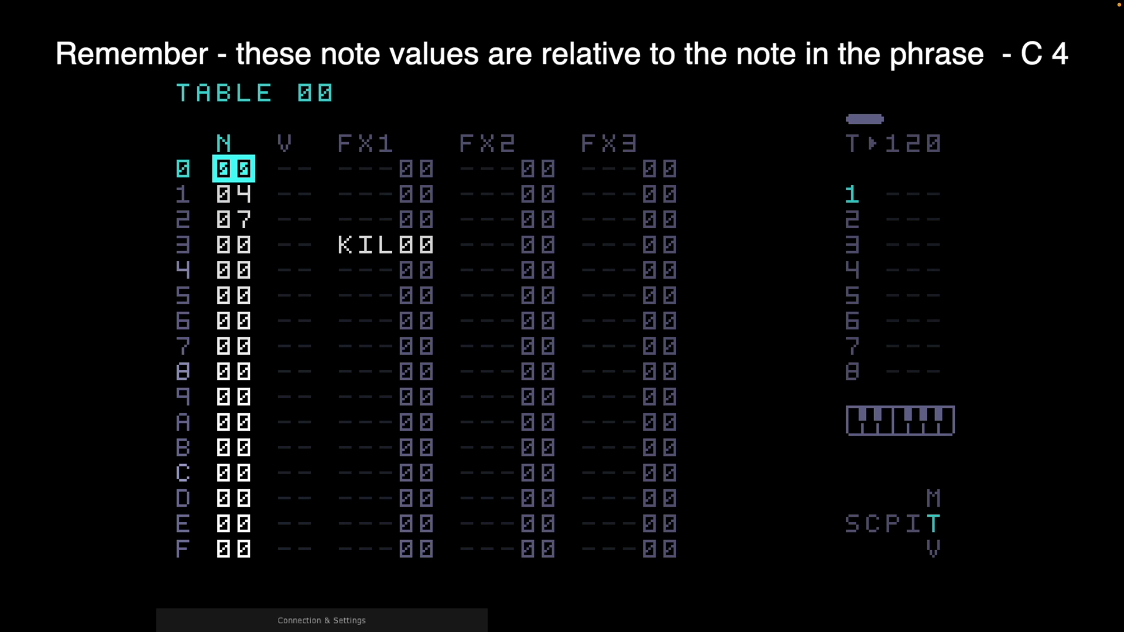
{"action": "key", "text": "shift+Left"}
{"action": "key", "text": "shift+Left"}
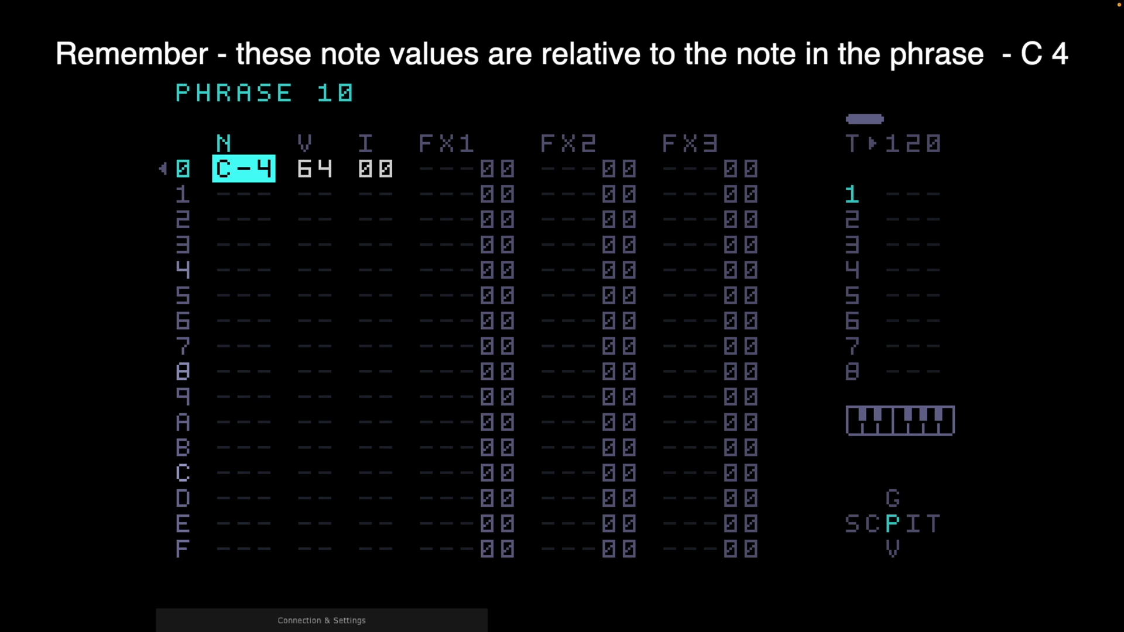
{"action": "key", "text": "shift+Right"}
{"action": "key", "text": "shift+Right"}
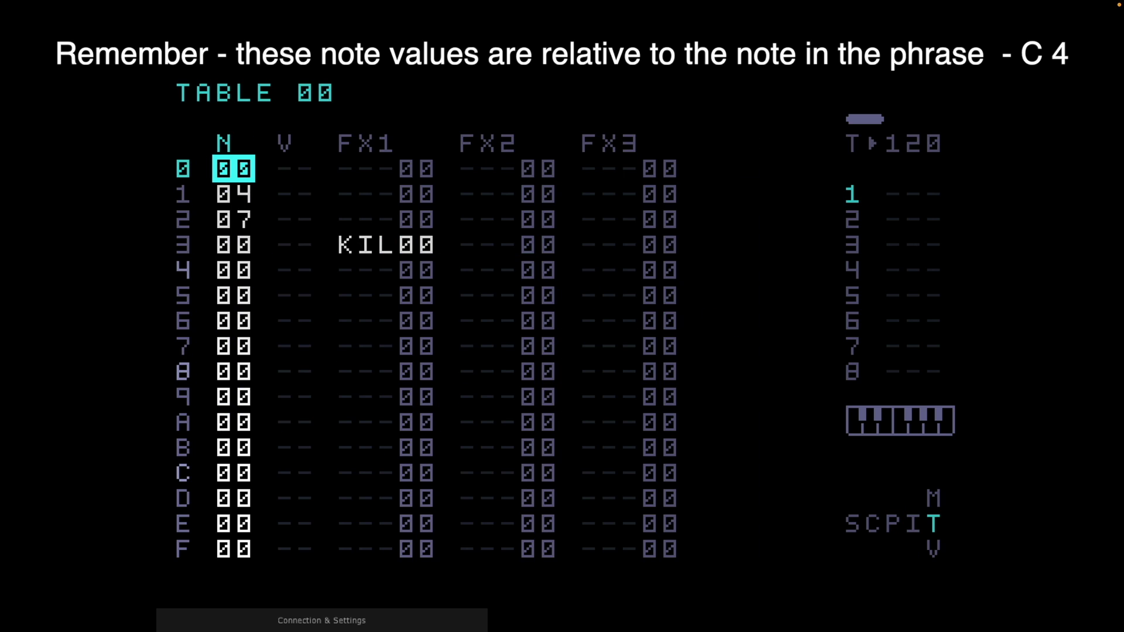
{"action": "key", "text": "Down"}
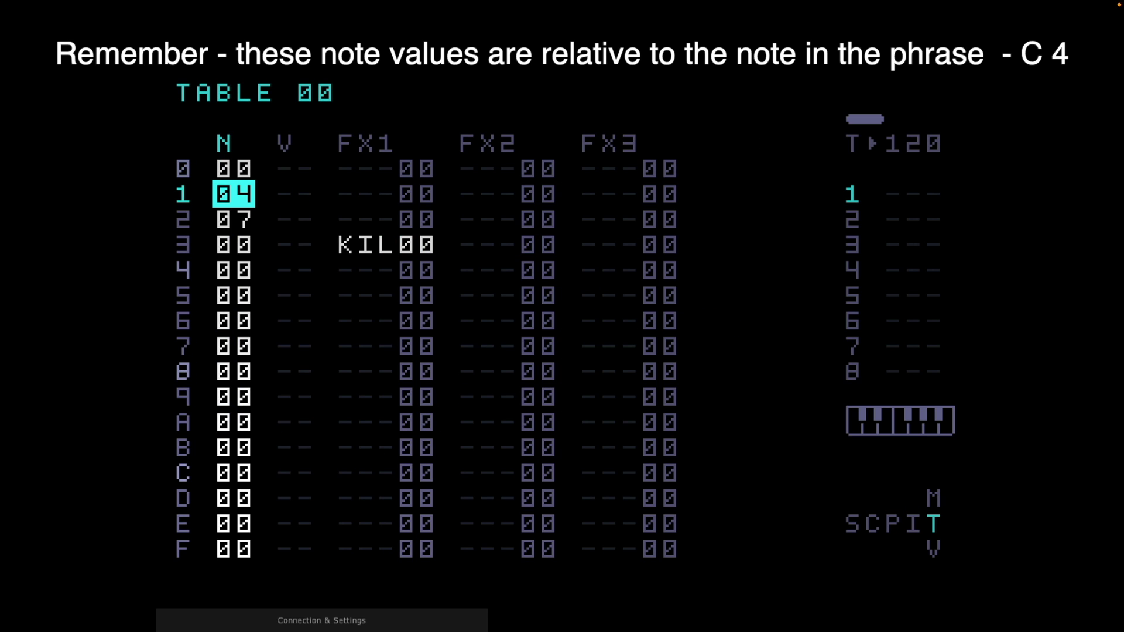
{"action": "key", "text": "Down"}
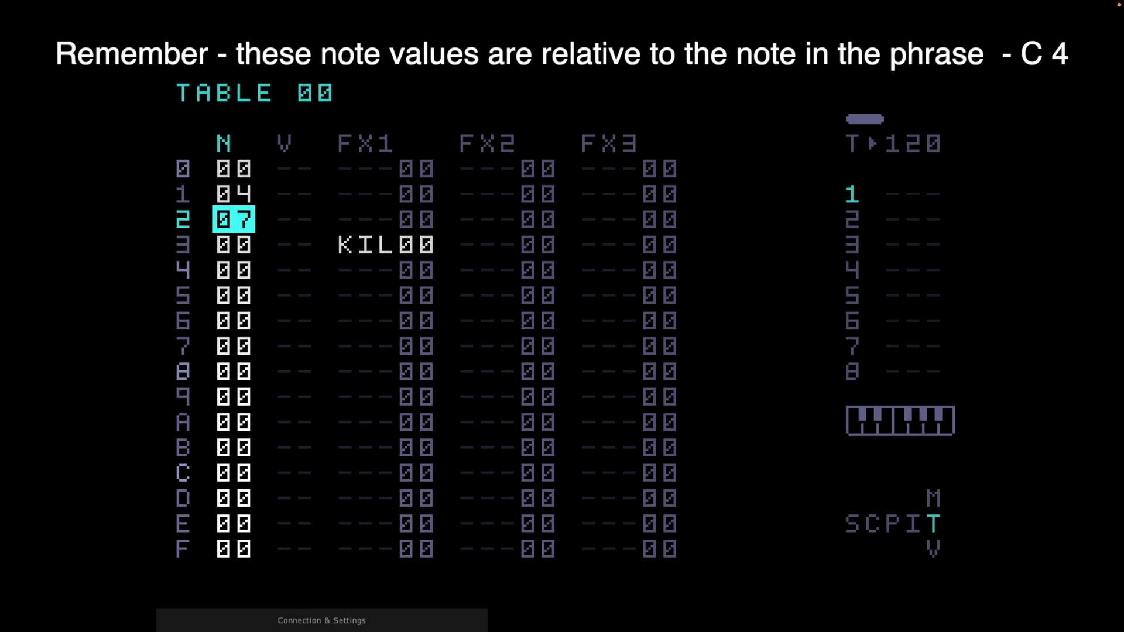
{"action": "key", "text": "Up"}
{"action": "key", "text": "Up"}
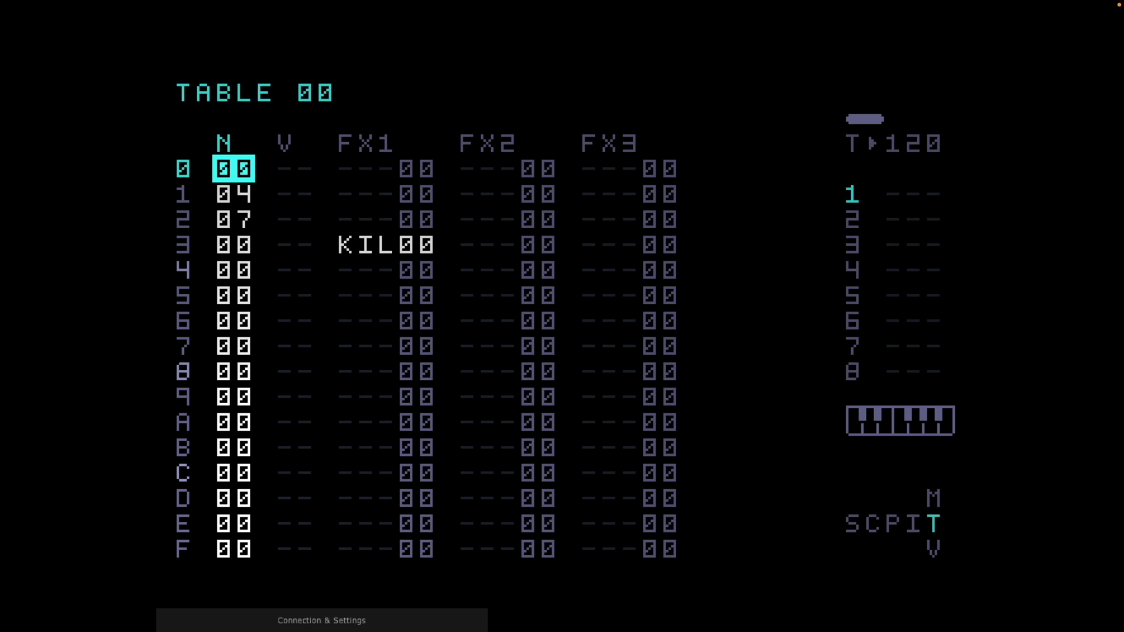
{"action": "key", "text": "space"}
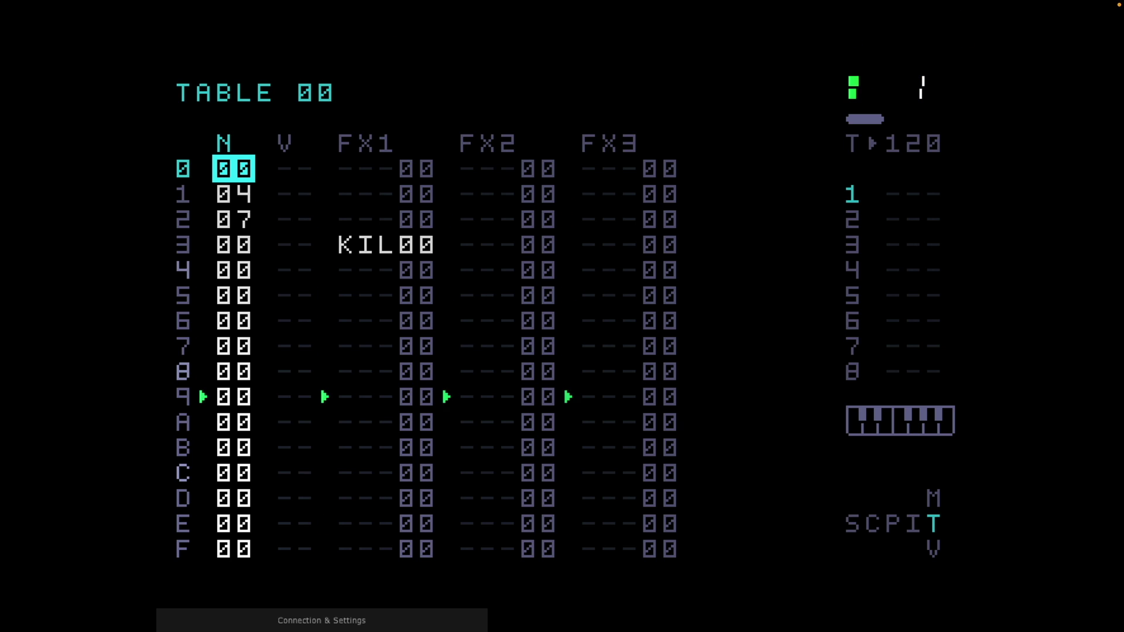
{"action": "key", "text": "space"}
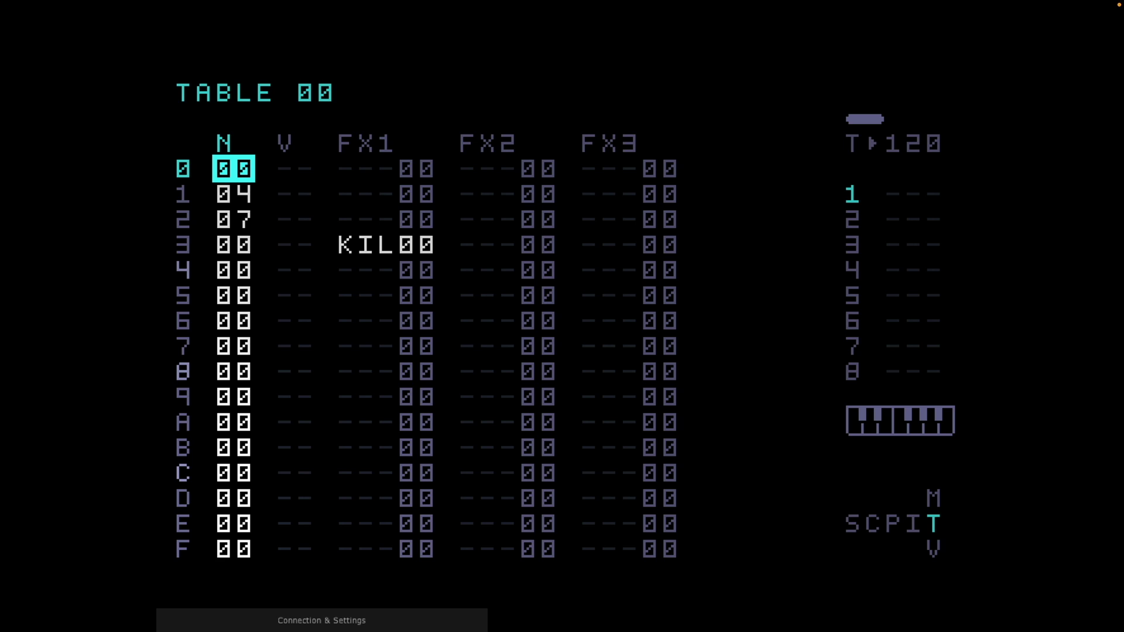
{"action": "key", "text": "space"}
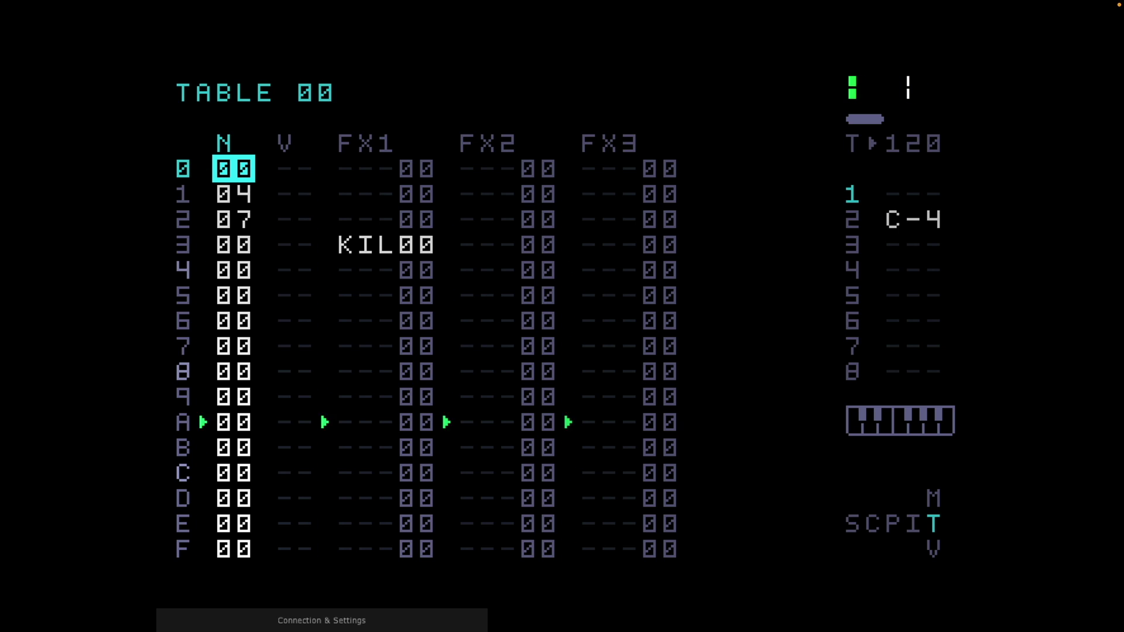
{"action": "key", "text": "space"}
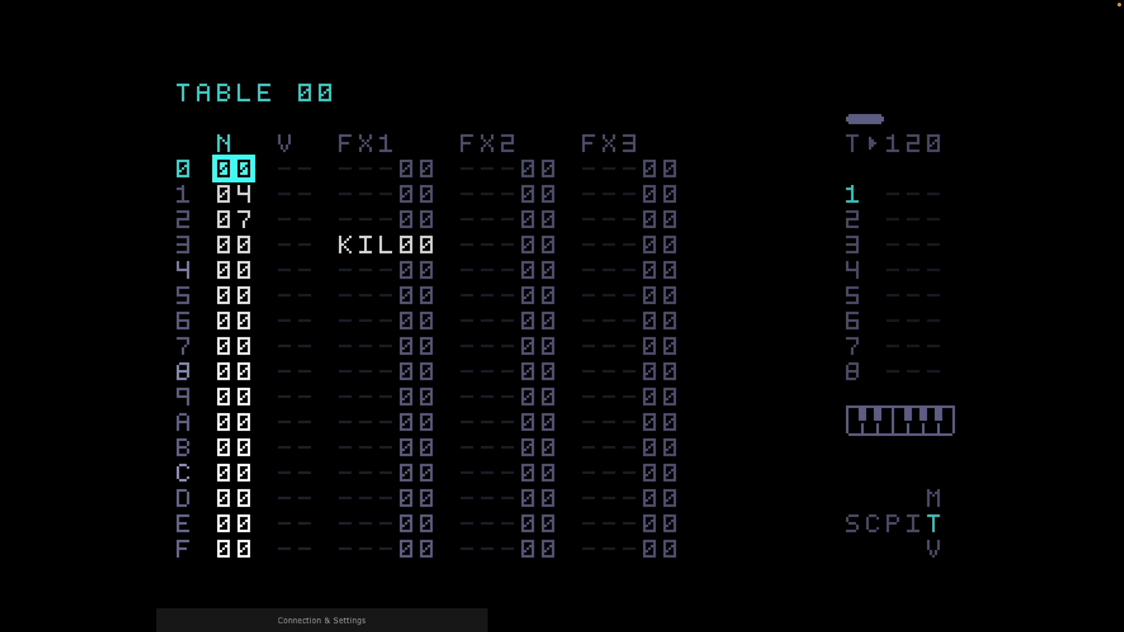
{"action": "key", "text": "Down"}
{"action": "key", "text": "Down"}
{"action": "key", "text": "Down"}
{"action": "key", "text": "Right"}
{"action": "key", "text": "Right"}
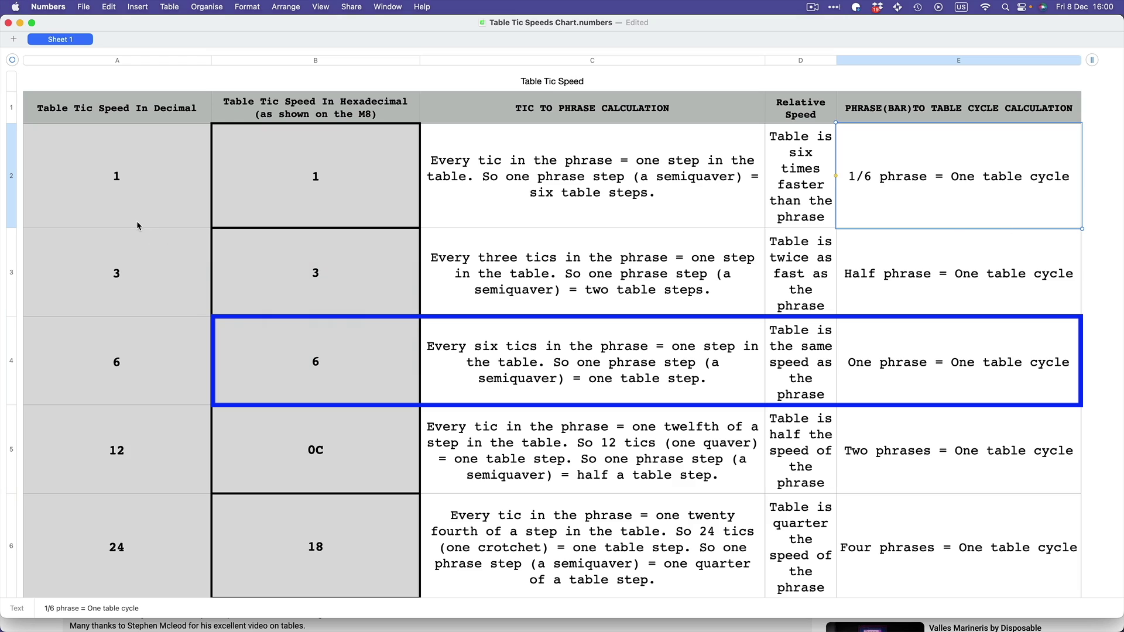
Read cells B3, B4, A4, C4, D4 and E4 for tic speed 6, then return to the M8.
{"action": "left_click", "coordinate": [354, 274]}
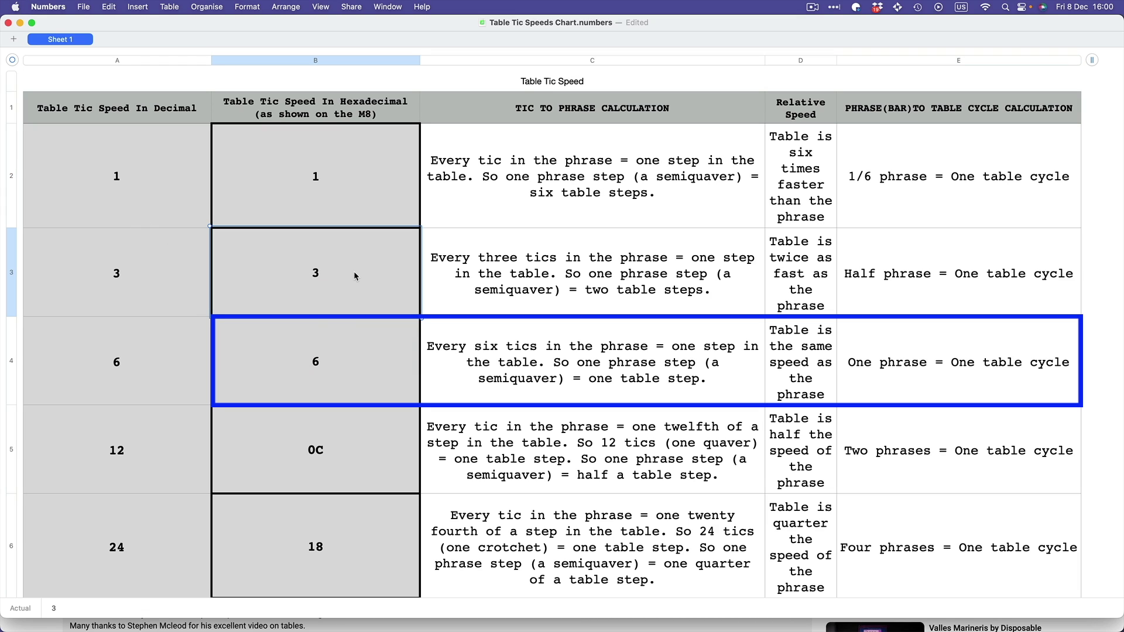
{"action": "left_click", "coordinate": [340, 359]}
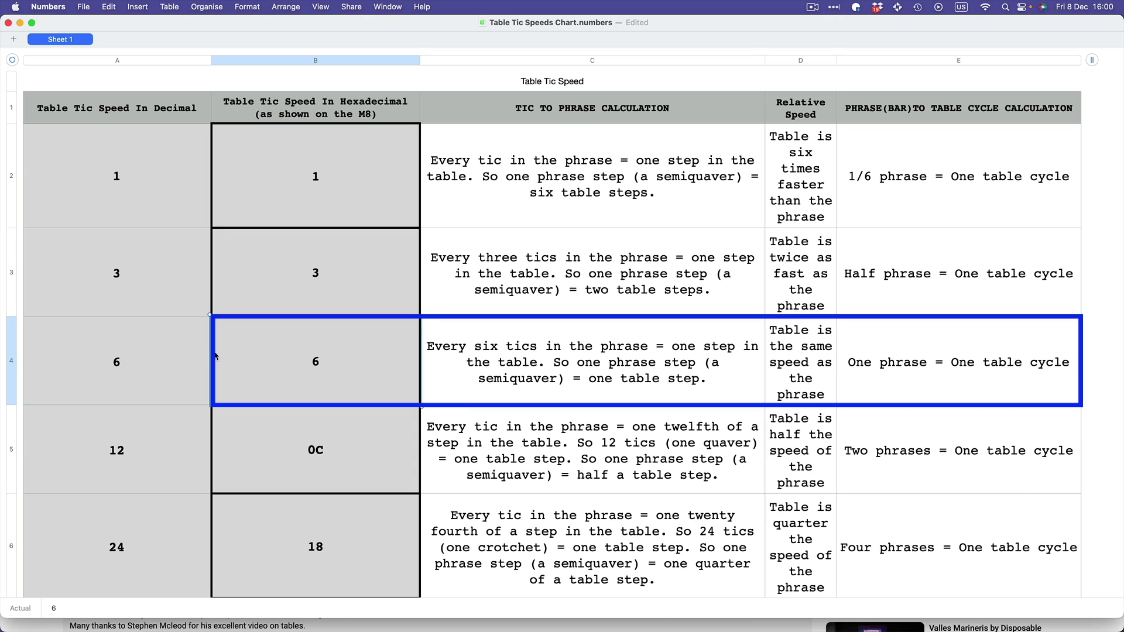
{"action": "left_click", "coordinate": [155, 354]}
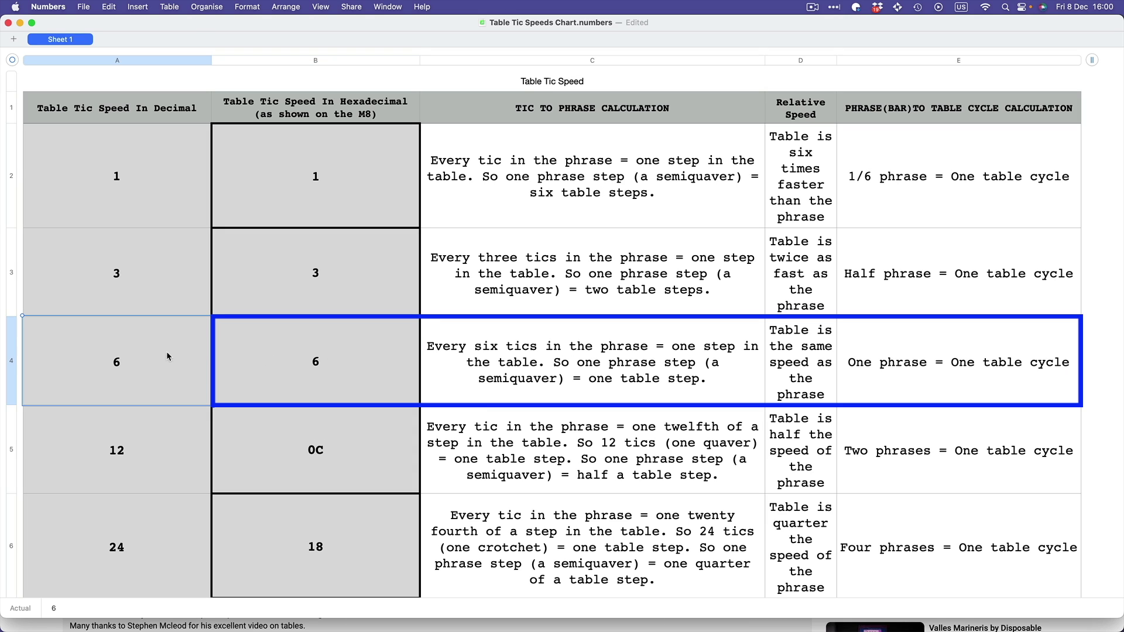
{"action": "left_click", "coordinate": [545, 329]}
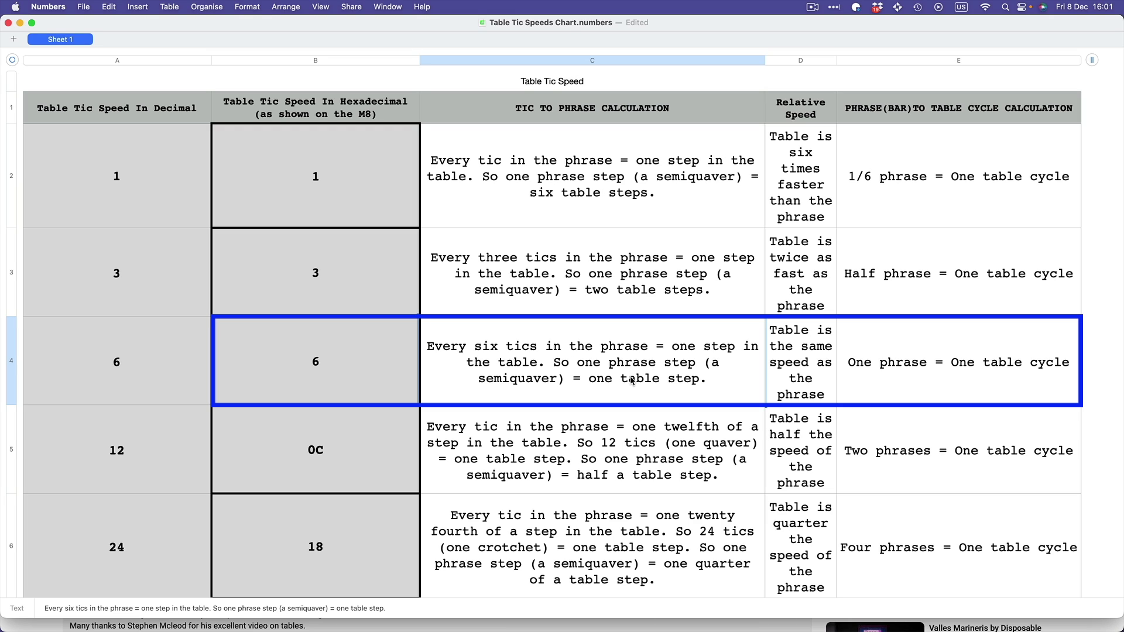
{"action": "left_click", "coordinate": [794, 365]}
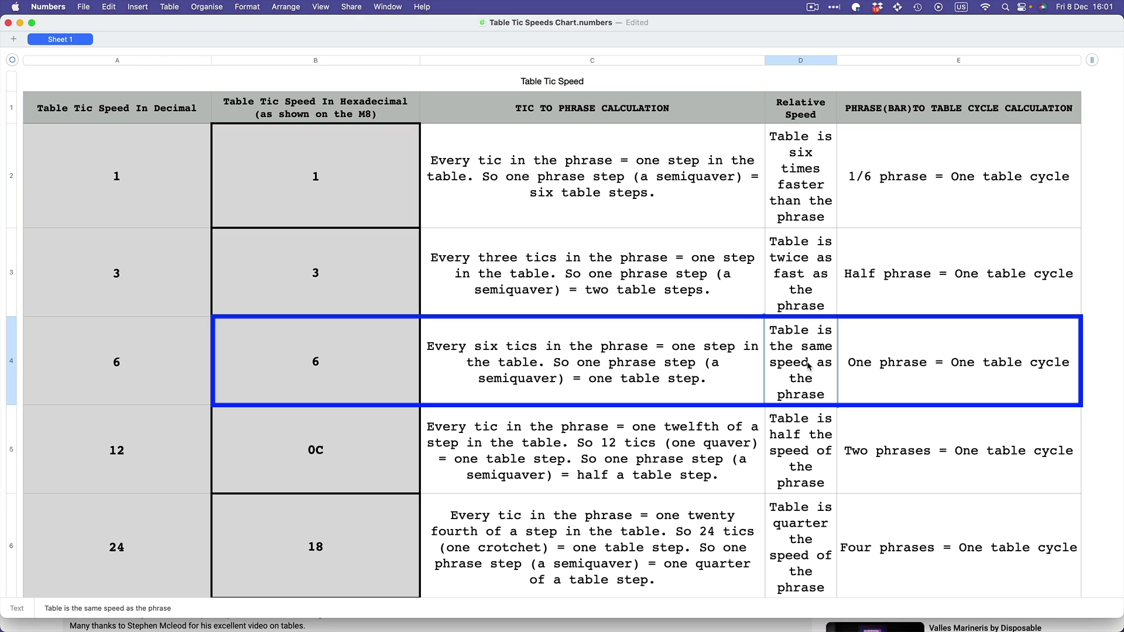
{"action": "left_click", "coordinate": [897, 375]}
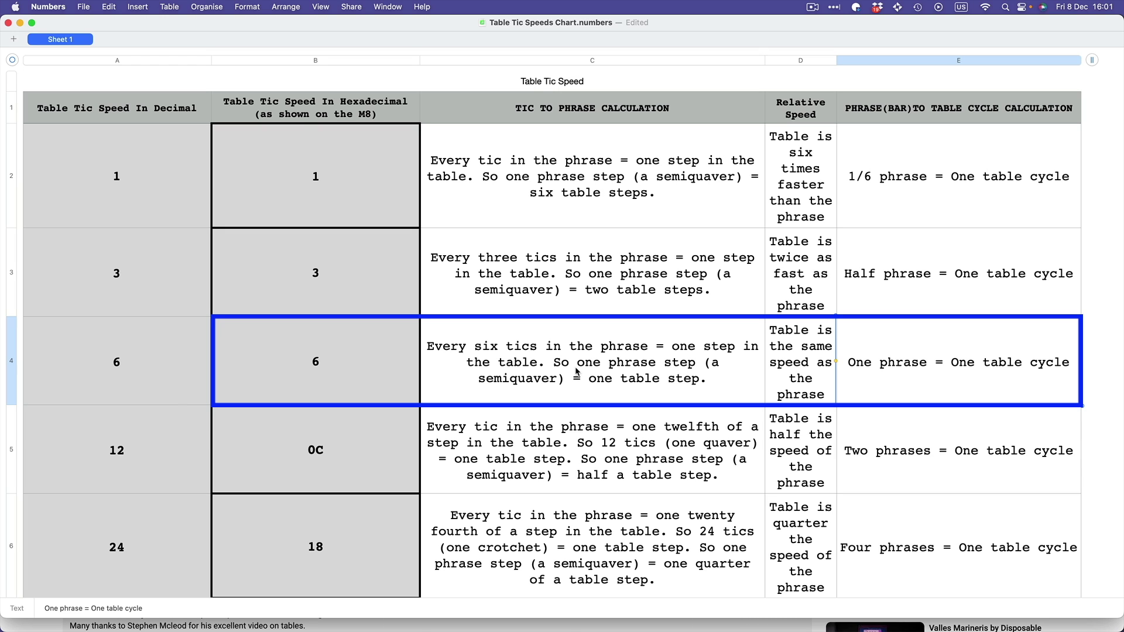
{"action": "key", "text": "super+Tab"}
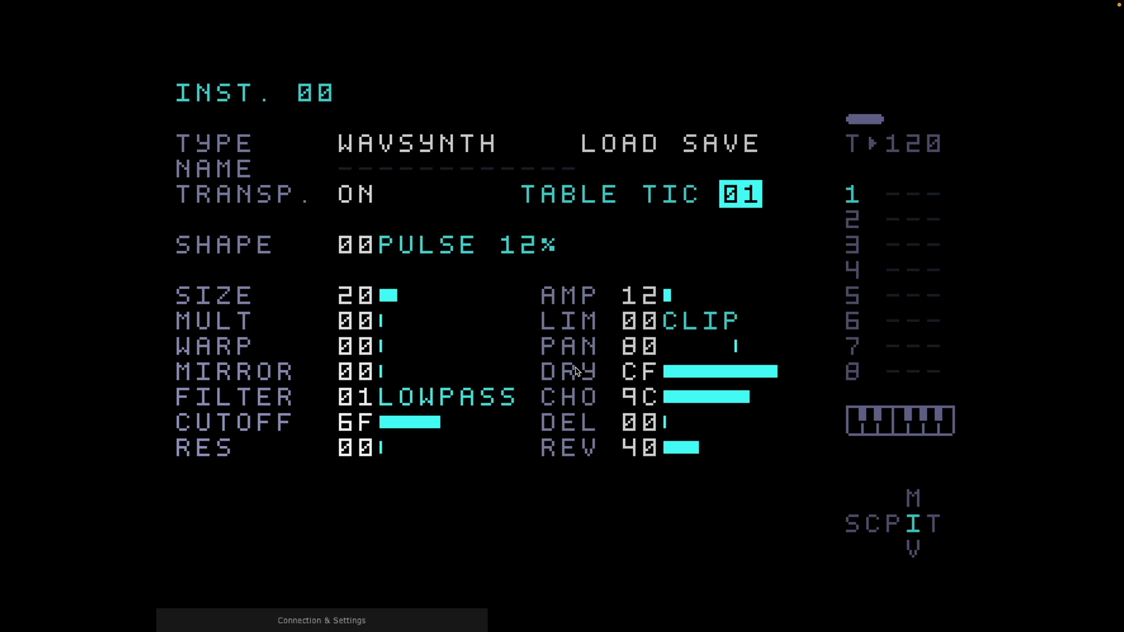
Raise instrument 00's TABLE TIC from 01 to 06 and audition notes live.
{"action": "key", "text": "x+Right"}
{"action": "key", "text": "x+Right"}
{"action": "key", "text": "x+Right"}
{"action": "key", "text": "x+Right"}
{"action": "key", "text": "x+Right"}
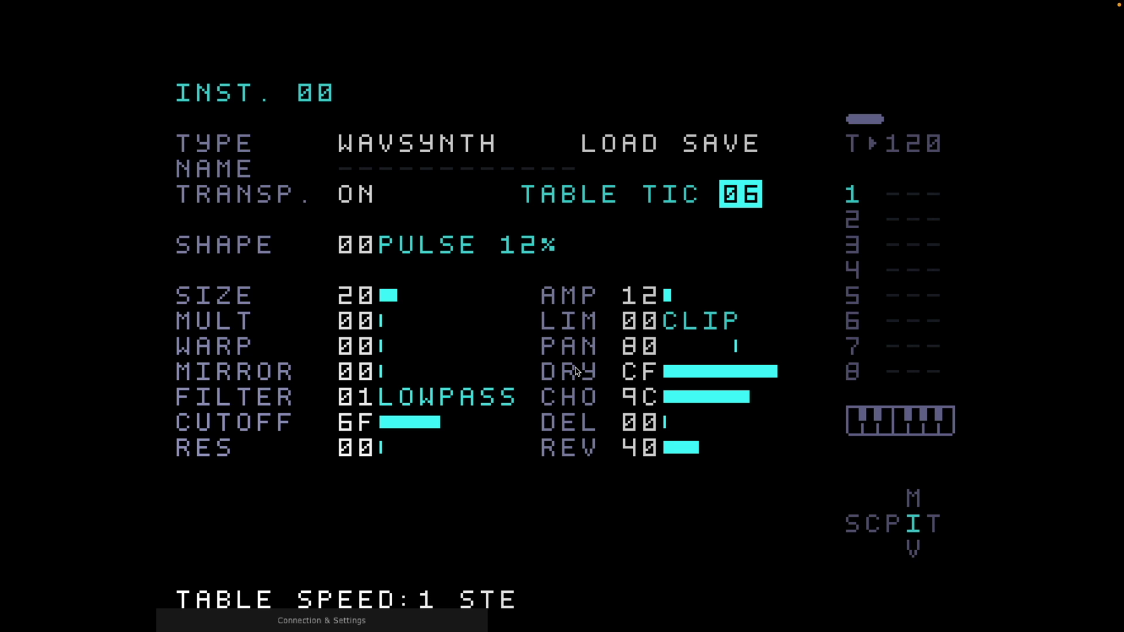
{"action": "key", "text": "x"}
{"action": "key", "text": "x"}
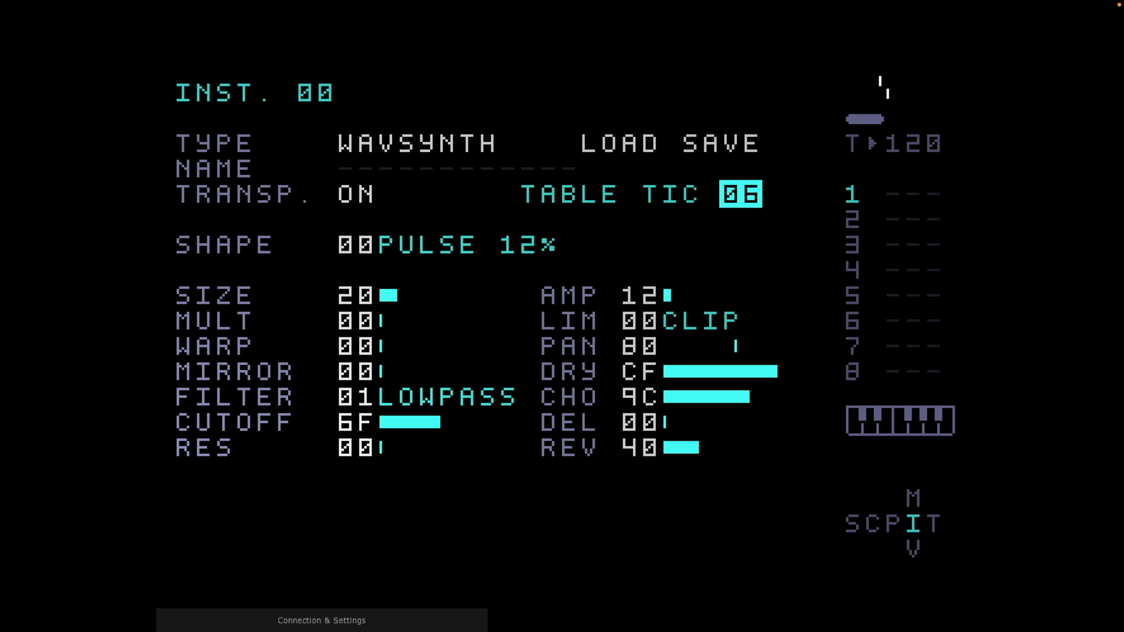
{"action": "key", "text": "g"}
{"action": "key", "text": "d"}
{"action": "key", "text": "a"}
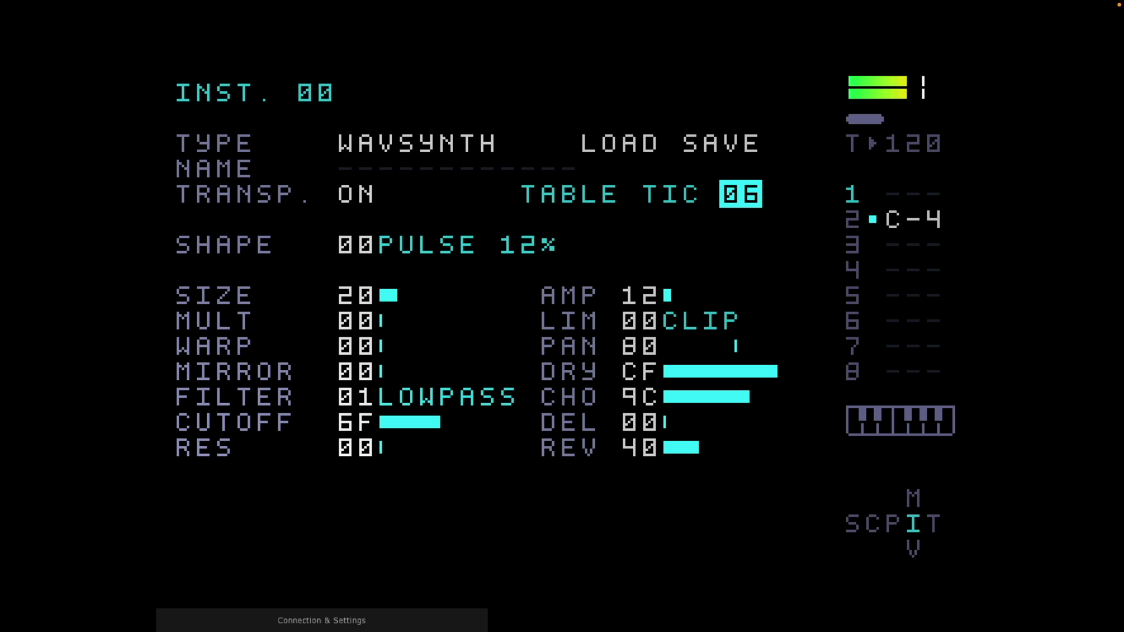
{"action": "key", "text": "a"}
Play notes at tic 06 while viewing Table 00, the instrument editor and phrase 10.
{"action": "key", "text": "a"}
{"action": "key", "text": "d"}
{"action": "key", "text": "shift+Right"}
{"action": "key", "text": "a"}
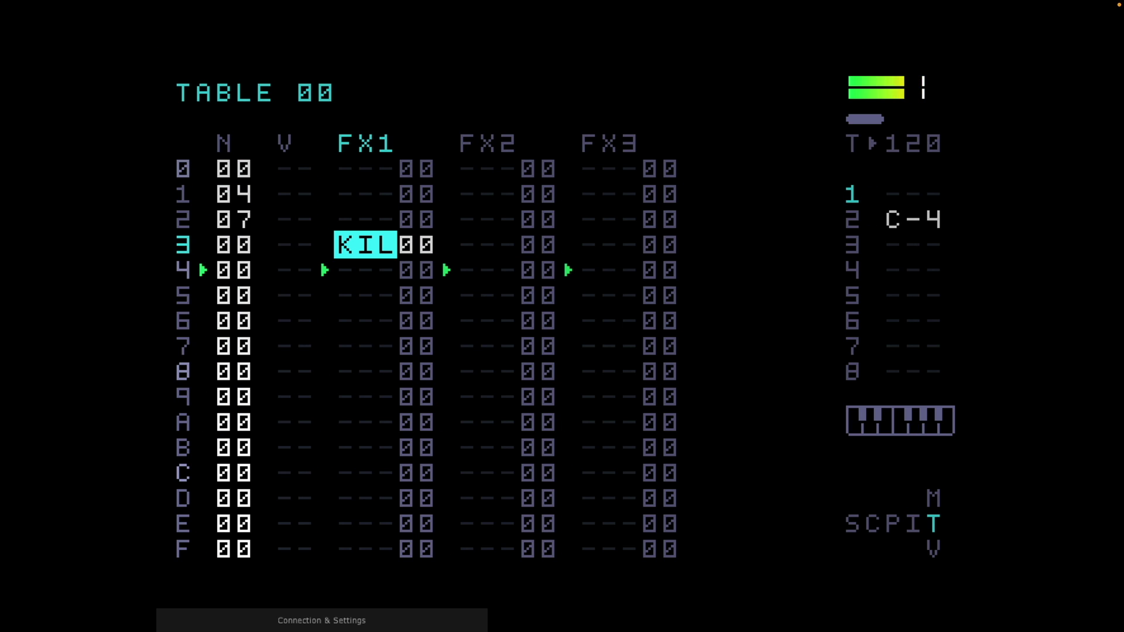
{"action": "key", "text": "a"}
{"action": "key", "text": "a"}
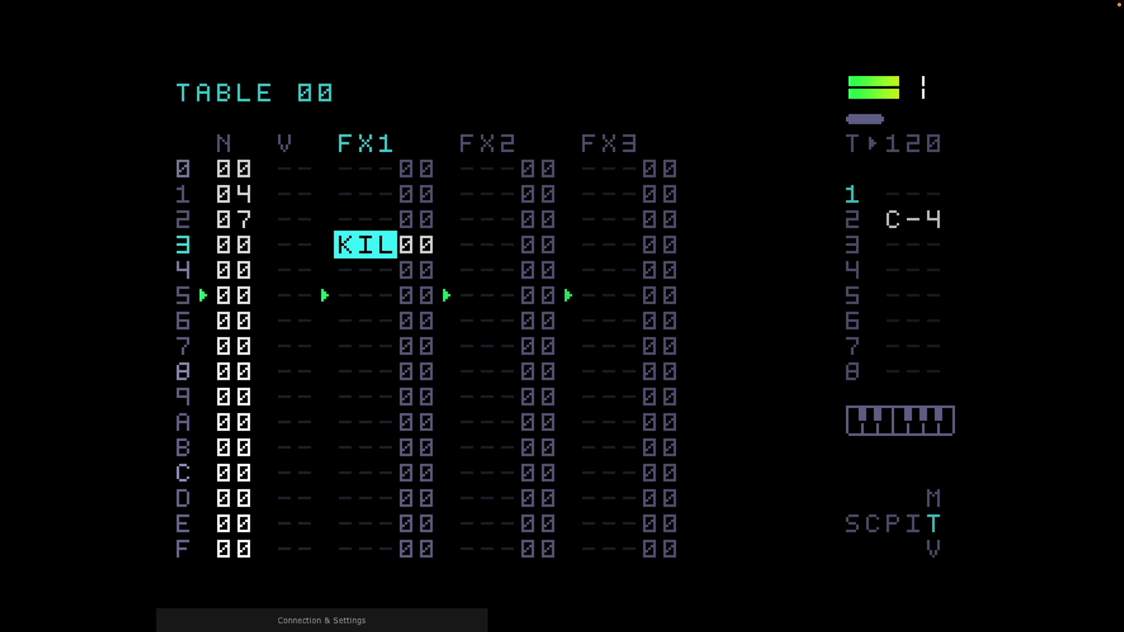
{"action": "key", "text": "a"}
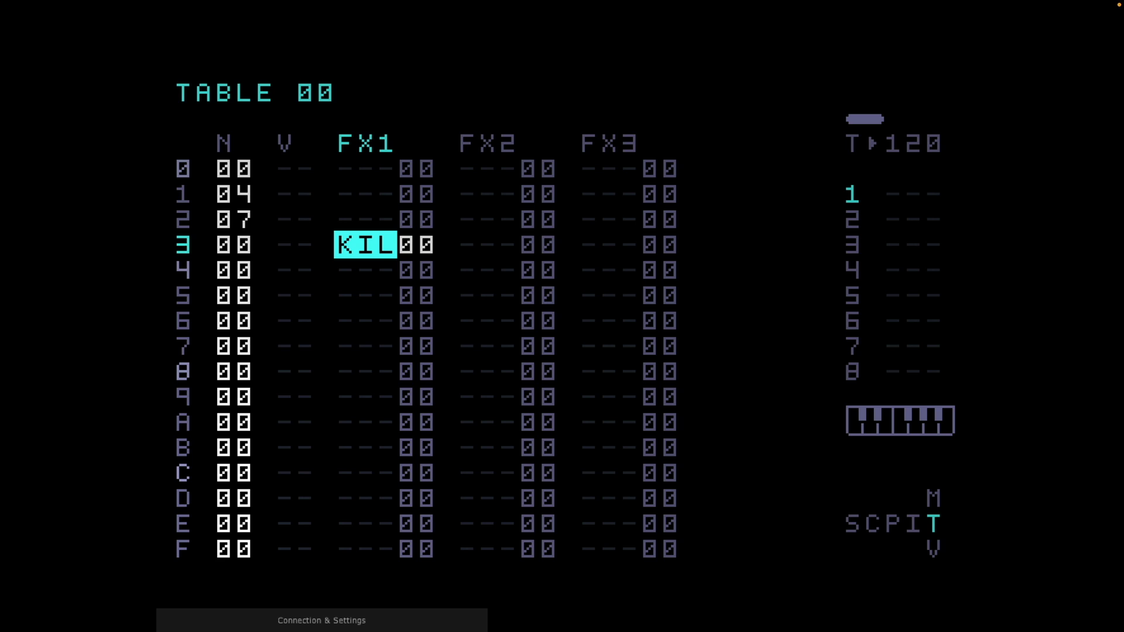
{"action": "key", "text": "g"}
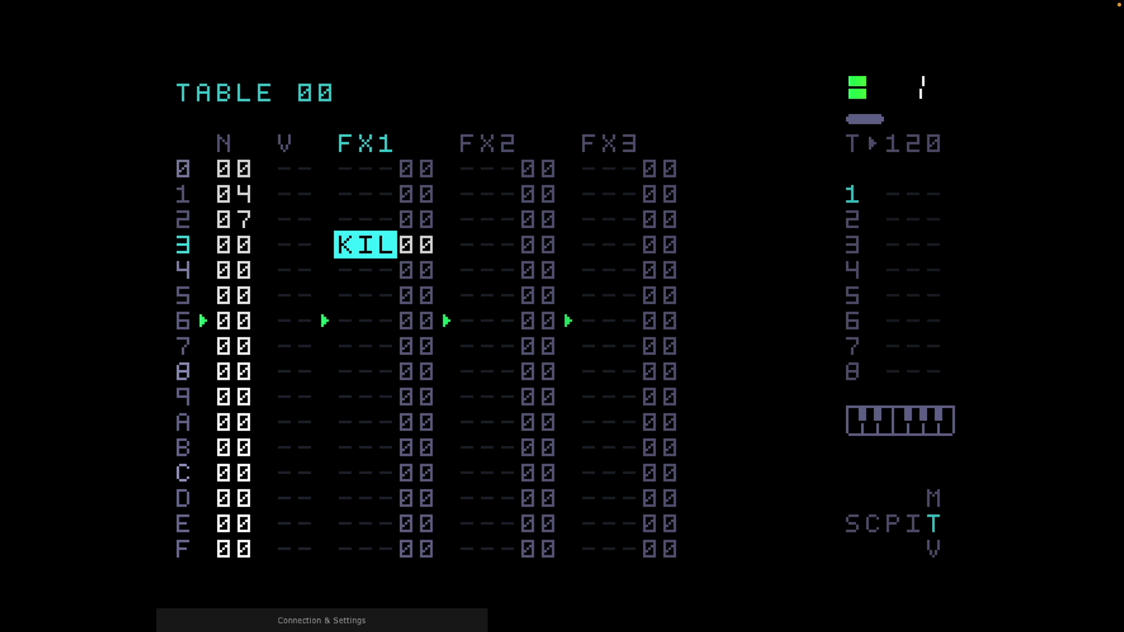
{"action": "key", "text": "shift+Left"}
{"action": "key", "text": "shift+Left"}
{"action": "key", "text": "g"}
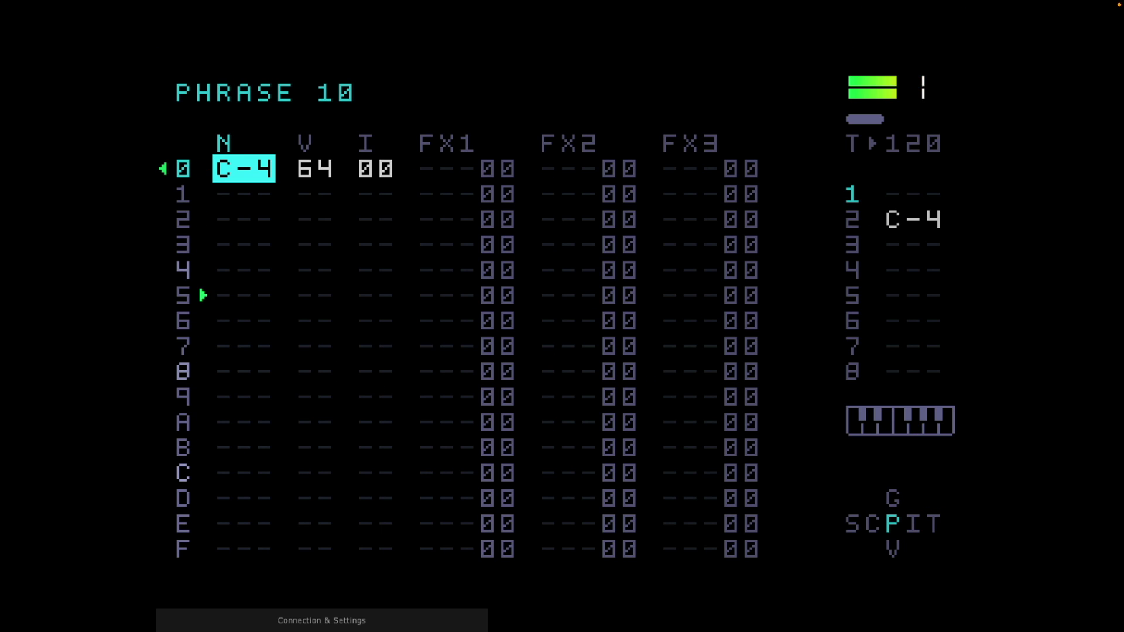
{"action": "key", "text": "shift+Right"}
{"action": "key", "text": "shift+Right"}
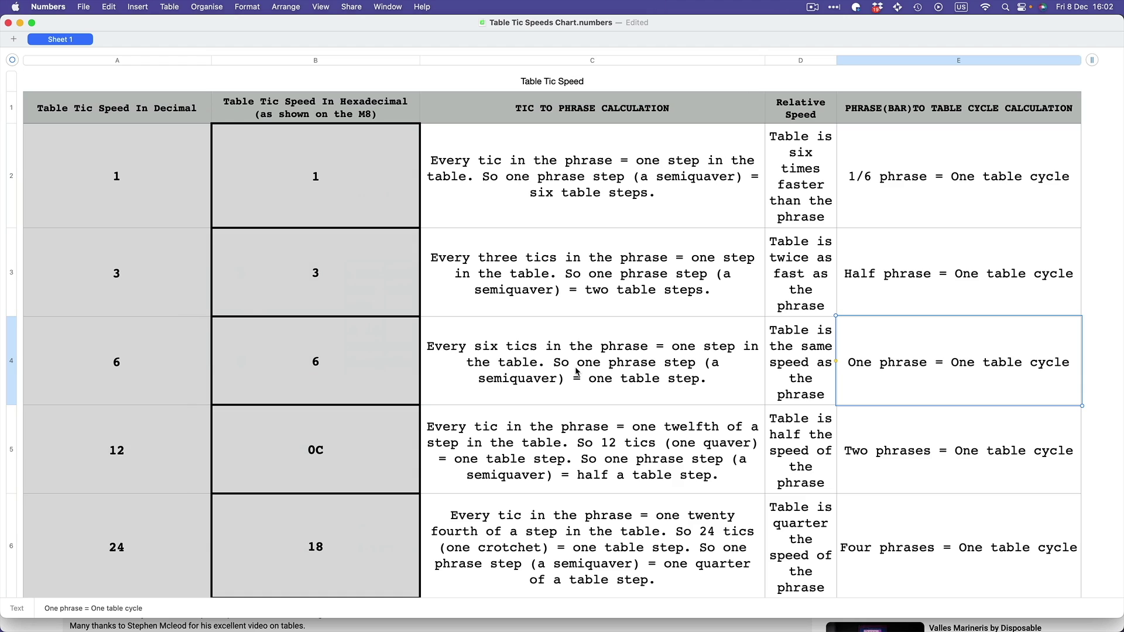
{"action": "left_click", "coordinate": [532, 347]}
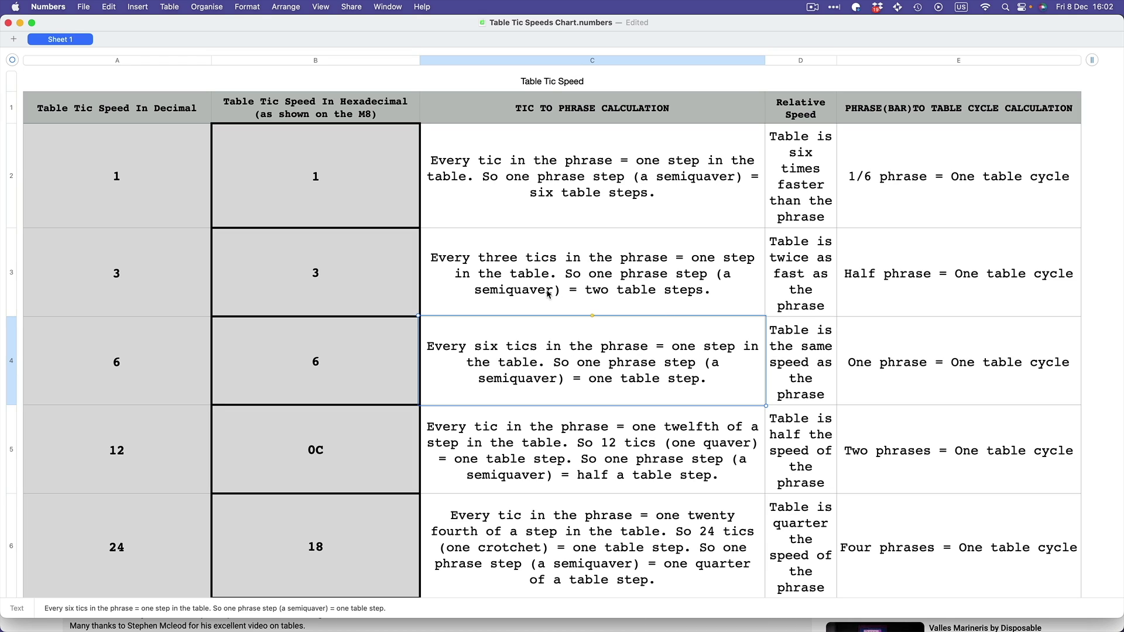
{"action": "left_click", "coordinate": [341, 284]}
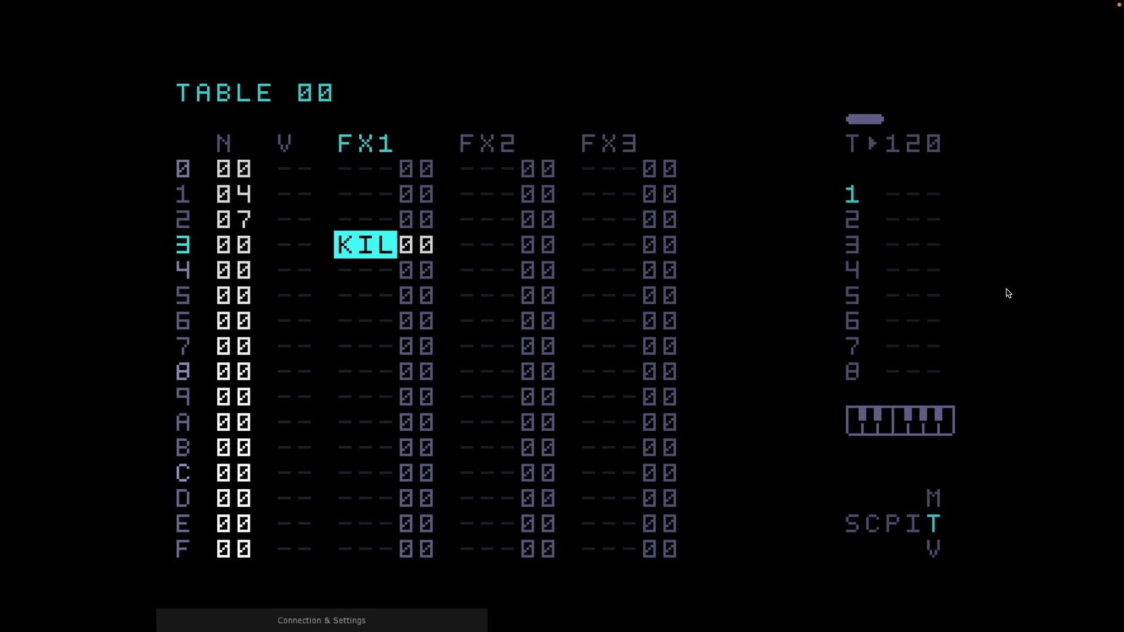
Lower TABLE TIC from 06 to 03, play Table 00, stop, and go to phrase 10.
{"action": "key", "text": "shift+Left"}
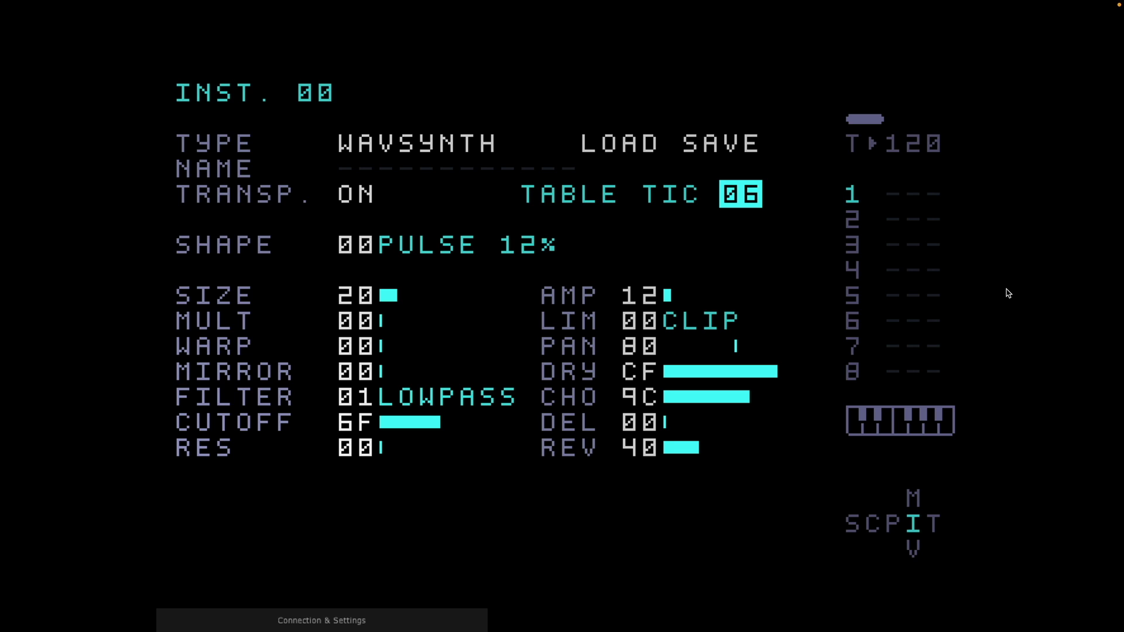
{"action": "key", "text": "x+Left"}
{"action": "key", "text": "x+Left"}
{"action": "key", "text": "x+Left"}
{"action": "key", "text": "shift+Right"}
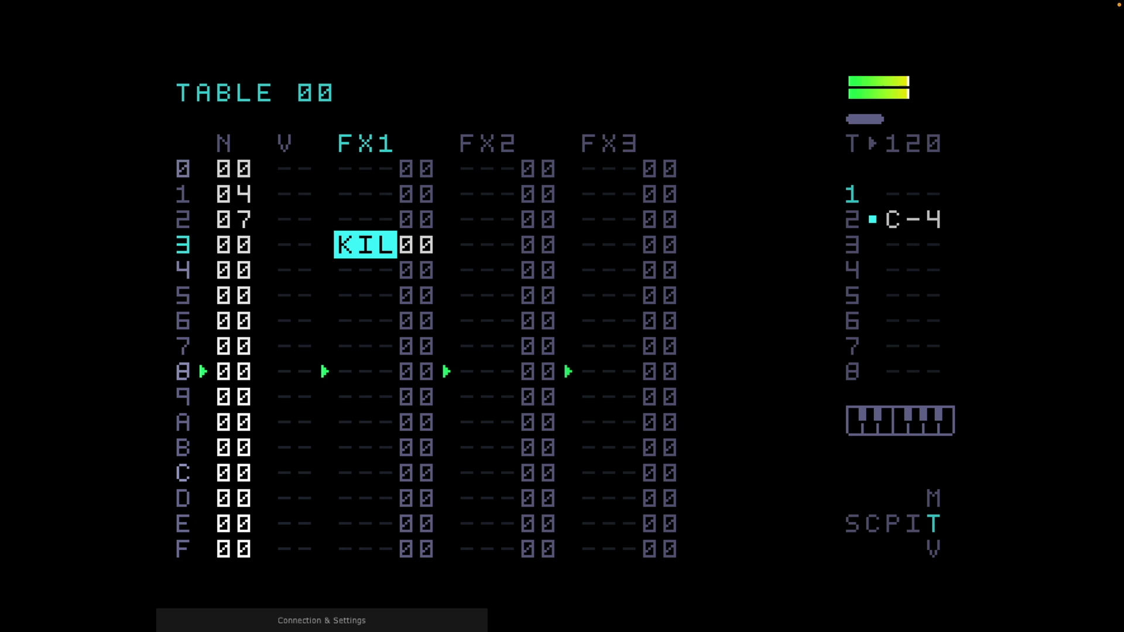
{"action": "key", "text": "space"}
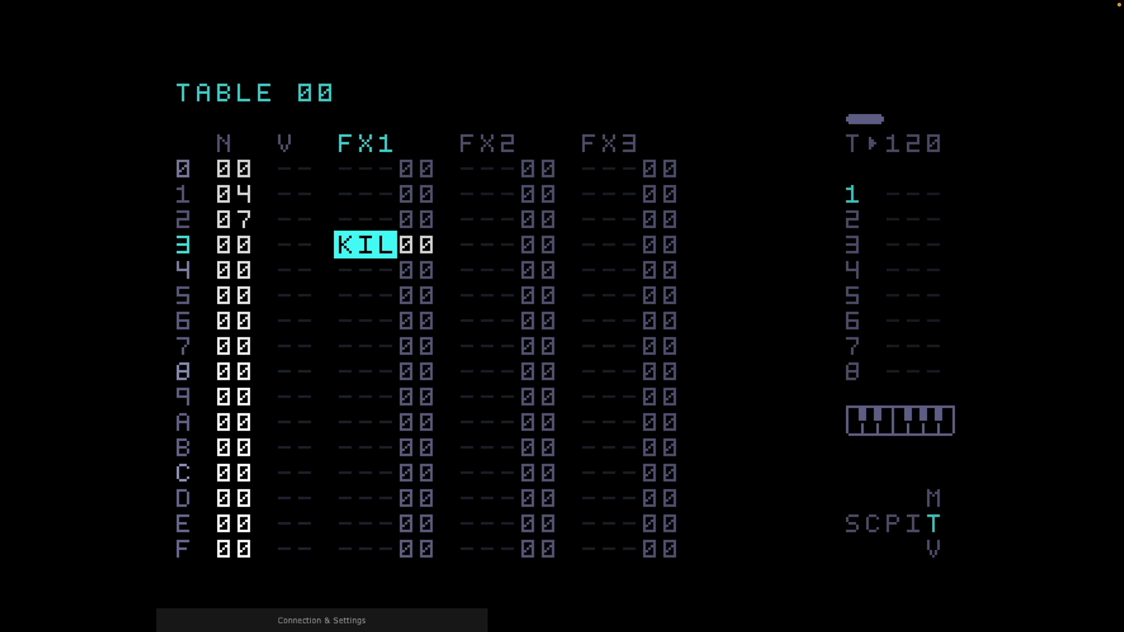
{"action": "key", "text": "shift+Left"}
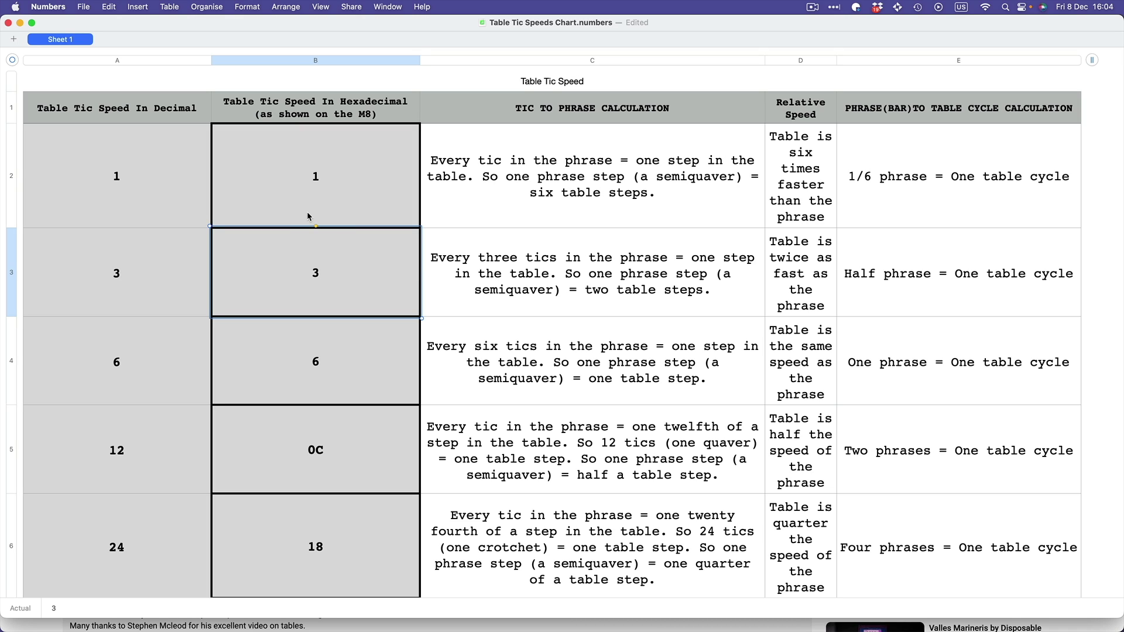
{"action": "left_click", "coordinate": [366, 346]}
{"action": "scroll", "coordinate": [367, 346], "scroll_direction": "down", "scroll_amount": 1}
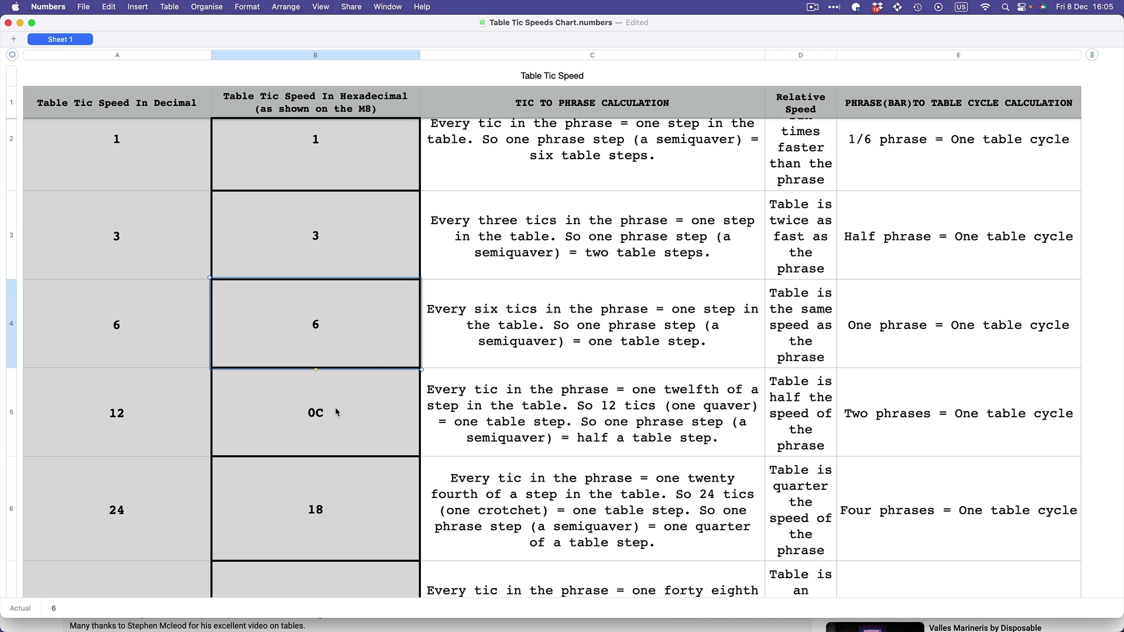
{"action": "left_click", "coordinate": [270, 400]}
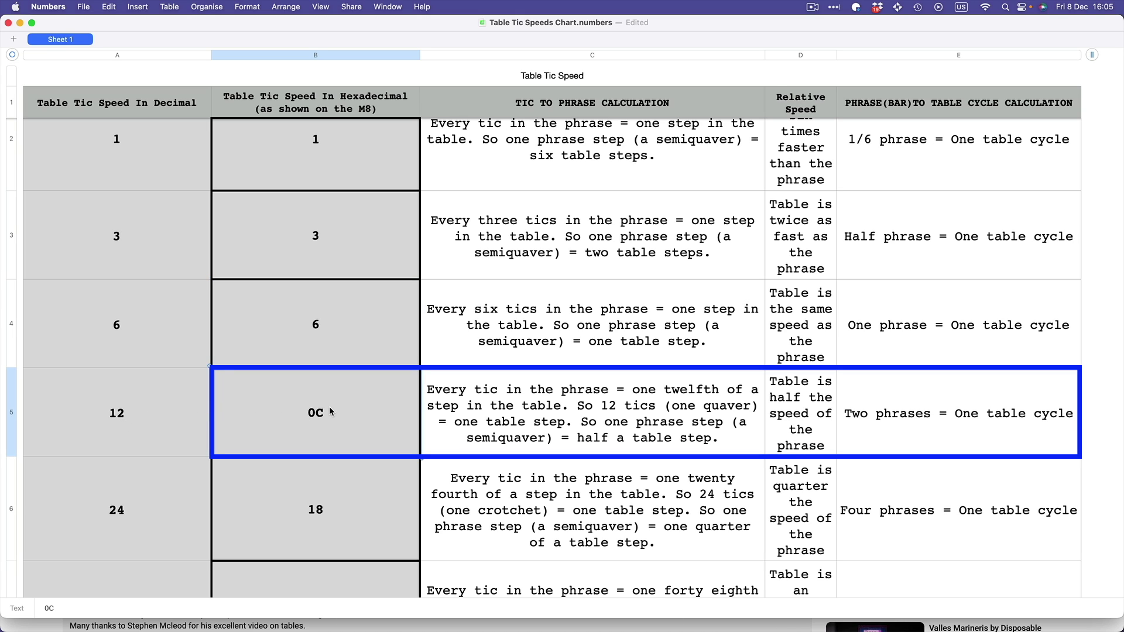
{"action": "left_click", "coordinate": [535, 415]}
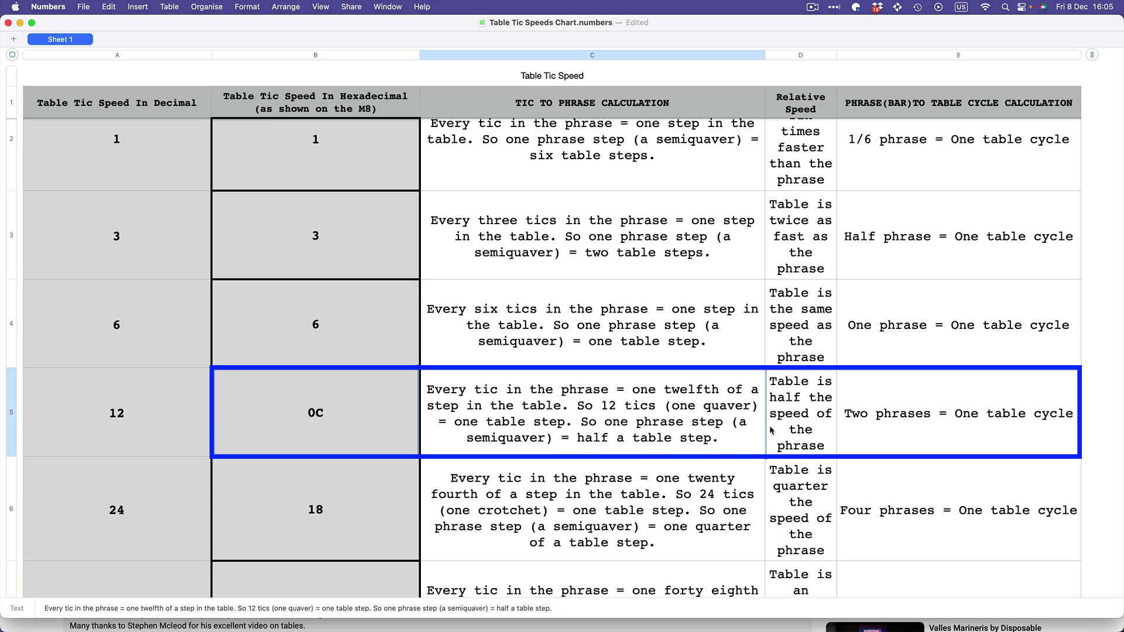
{"action": "left_click", "coordinate": [799, 403]}
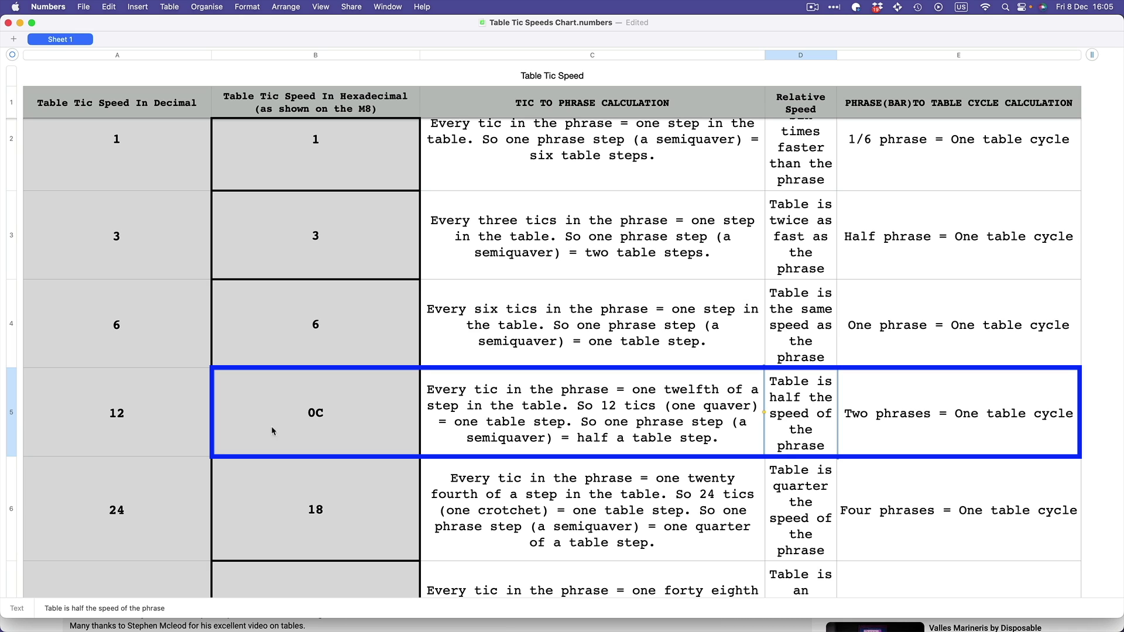
{"action": "left_click", "coordinate": [208, 419]}
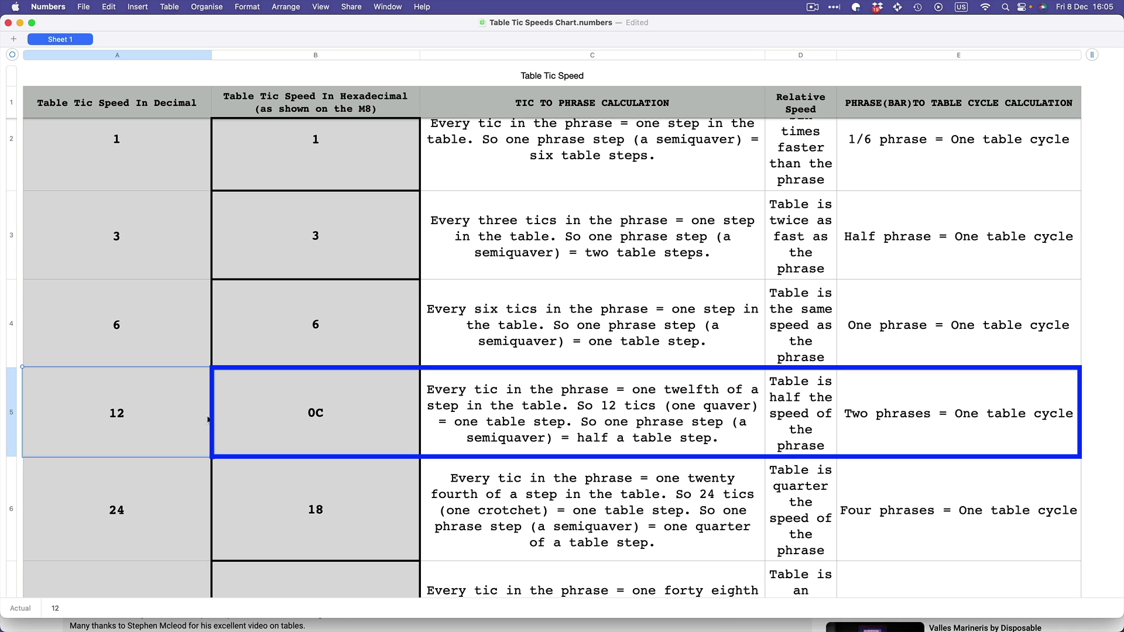
{"action": "left_click", "coordinate": [322, 422]}
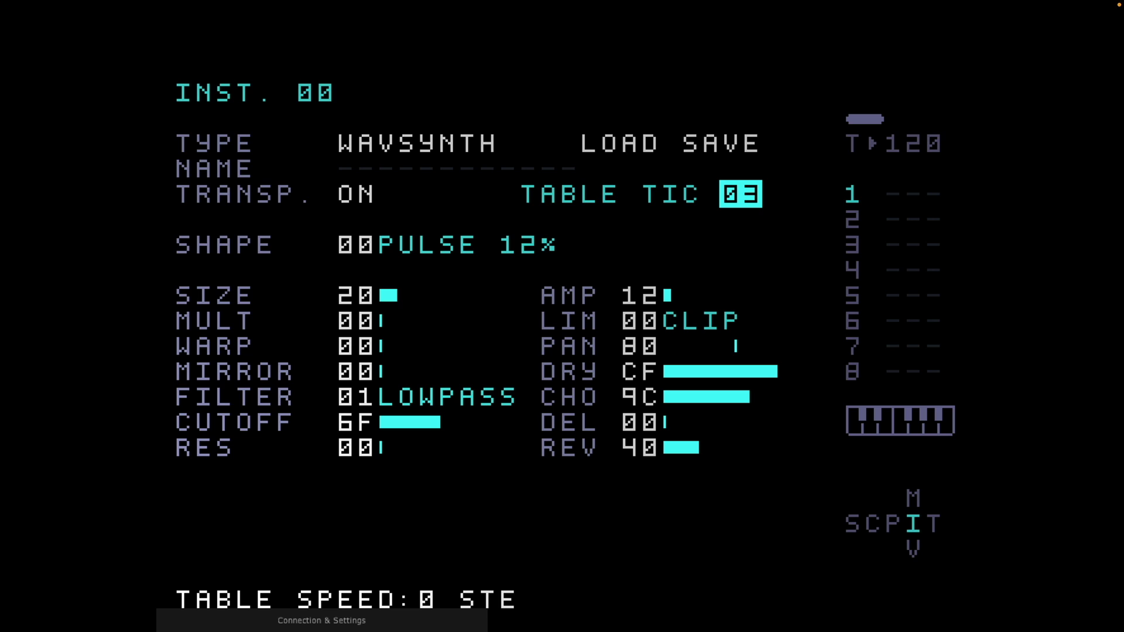
Raise TABLE TIC from 03 to 0C and play notes while watching Table 00.
{"action": "key", "text": "x+Right"}
{"action": "key", "text": "x+Right"}
{"action": "key", "text": "x+Right"}
{"action": "key", "text": "x+Right"}
{"action": "key", "text": "x+Right"}
{"action": "key", "text": "x+Right"}
{"action": "key", "text": "x+Right"}
{"action": "key", "text": "x+Right"}
{"action": "key", "text": "x+Right"}
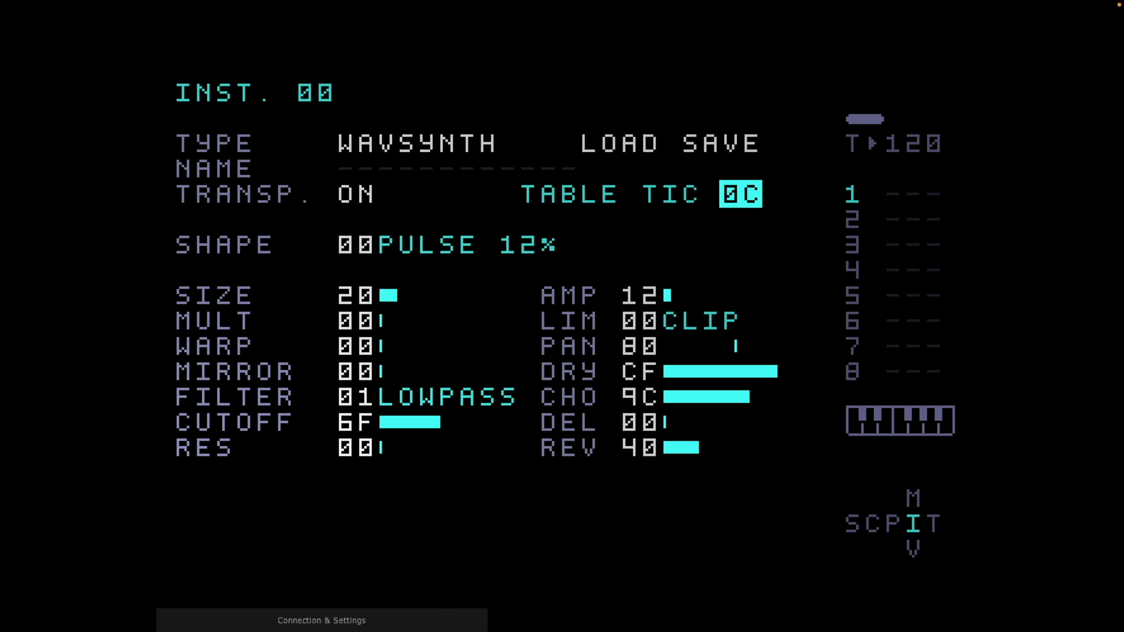
{"action": "key", "text": "d"}
{"action": "key", "text": "g"}
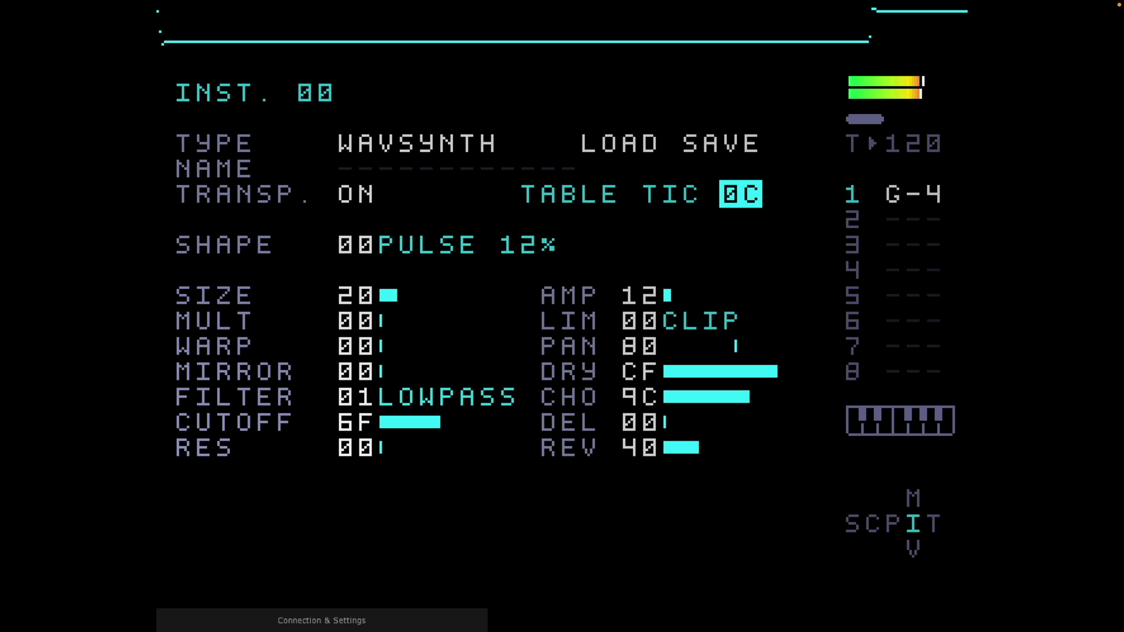
{"action": "key", "text": "d"}
{"action": "key", "text": "shift+Right"}
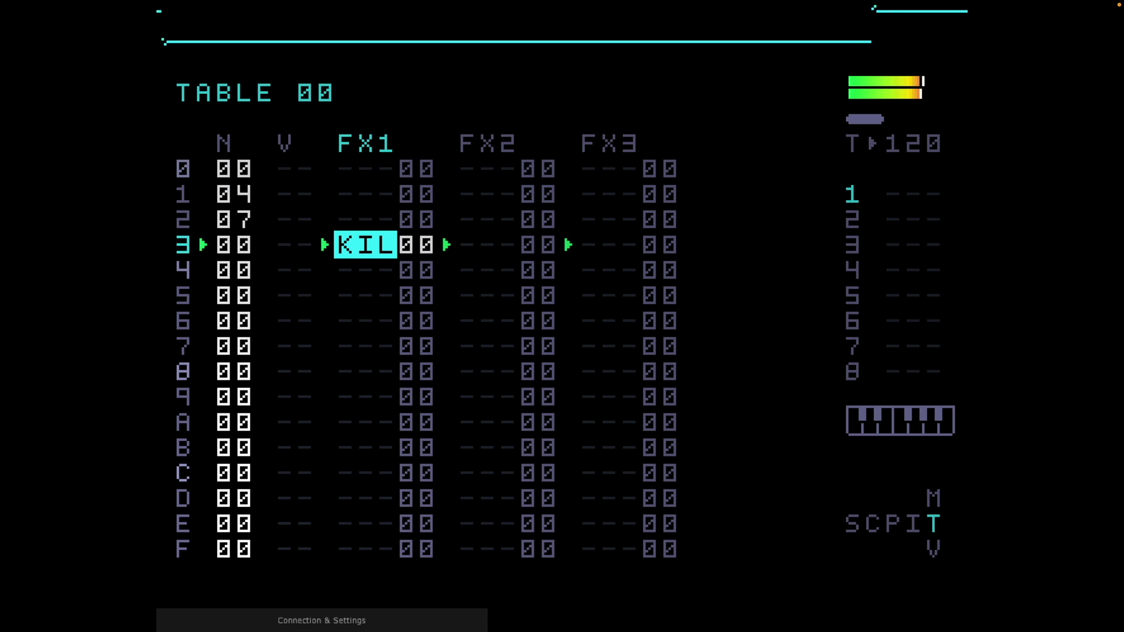
{"action": "key", "text": "d"}
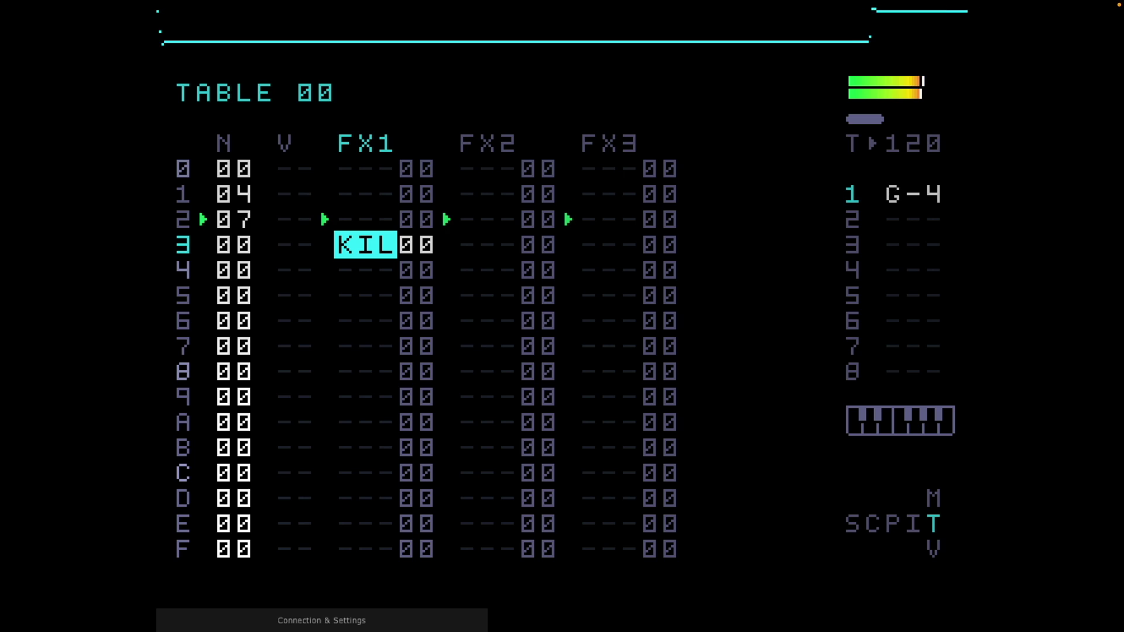
{"action": "key", "text": "d"}
{"action": "key", "text": "d"}
View phrase 10 and the instrument 00 screen during playback, then stop.
{"action": "key", "text": "shift+Left"}
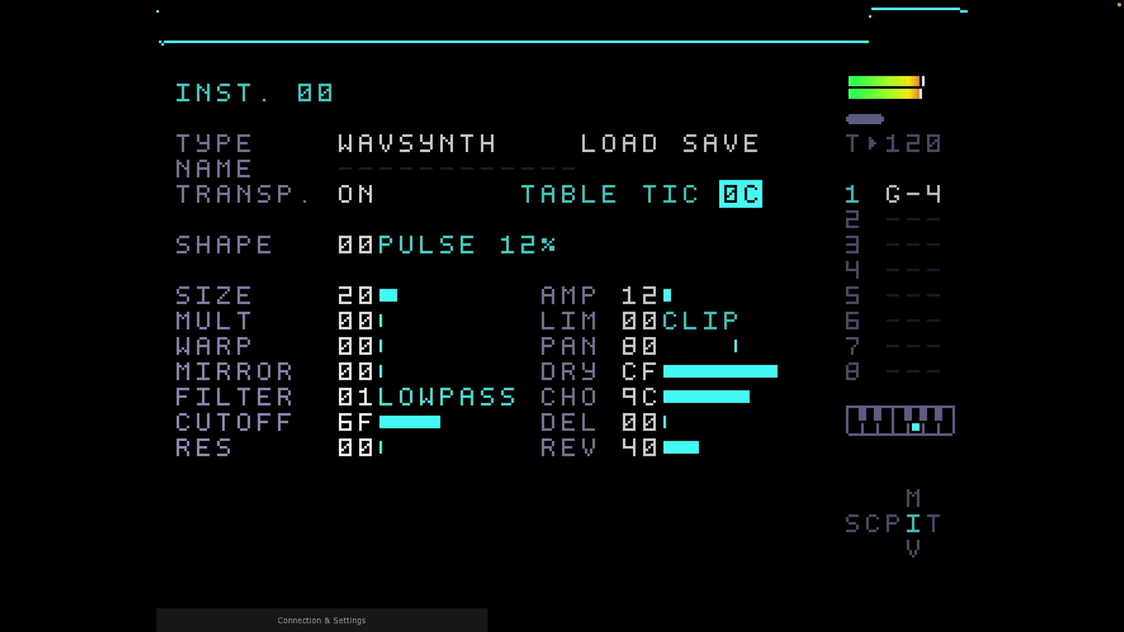
{"action": "key", "text": "shift+Left"}
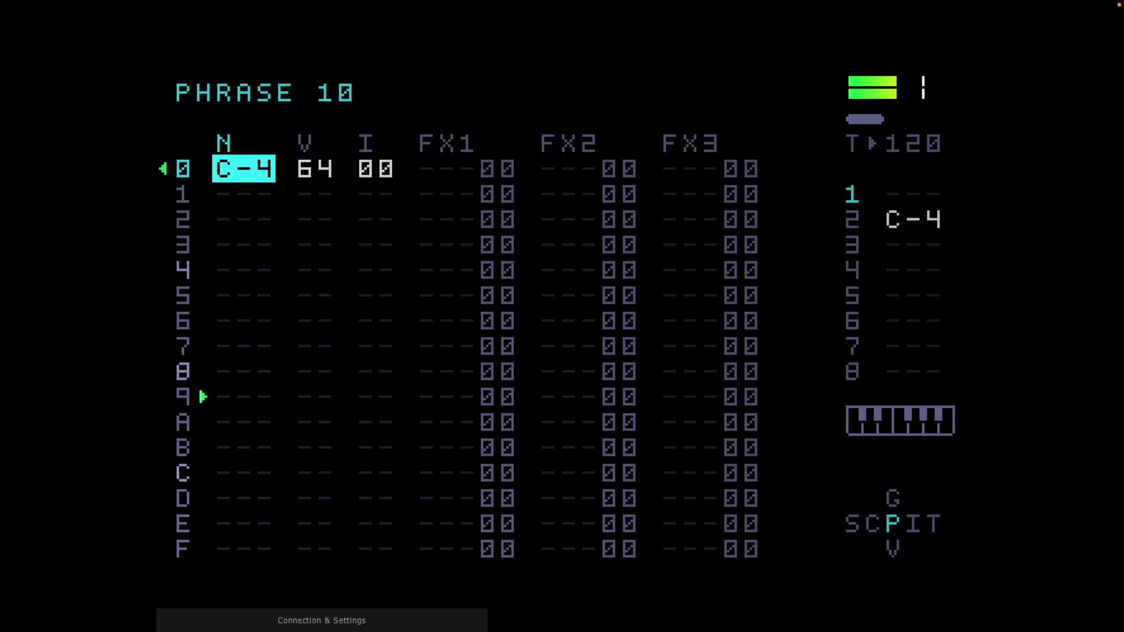
{"action": "key", "text": "shift+Right"}
{"action": "key", "text": "shift+Right"}
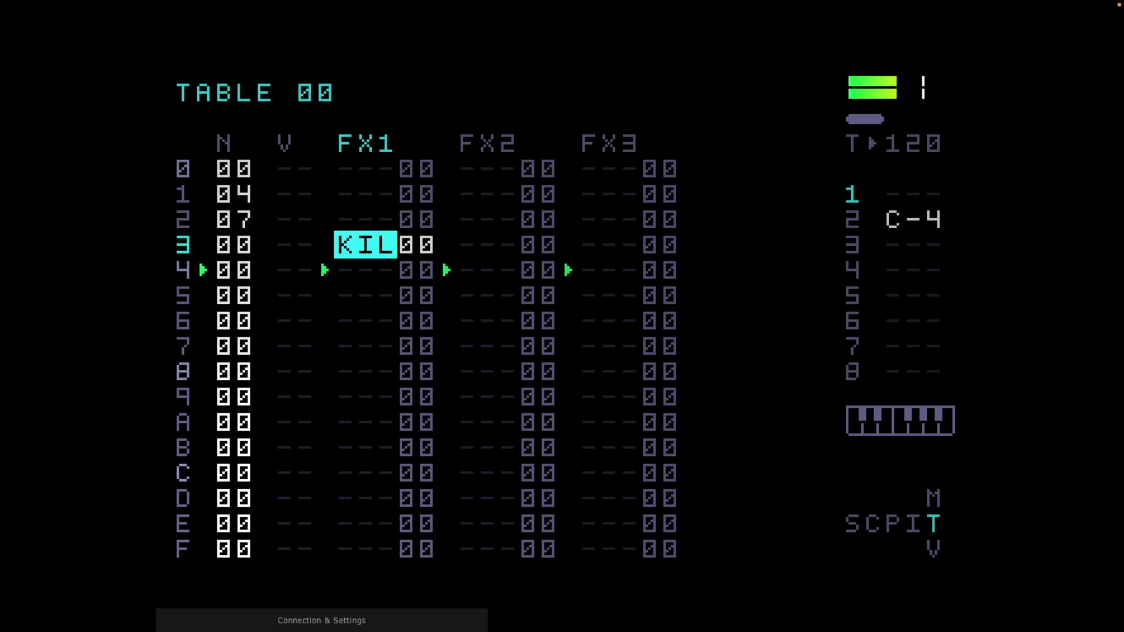
{"action": "key", "text": "space"}
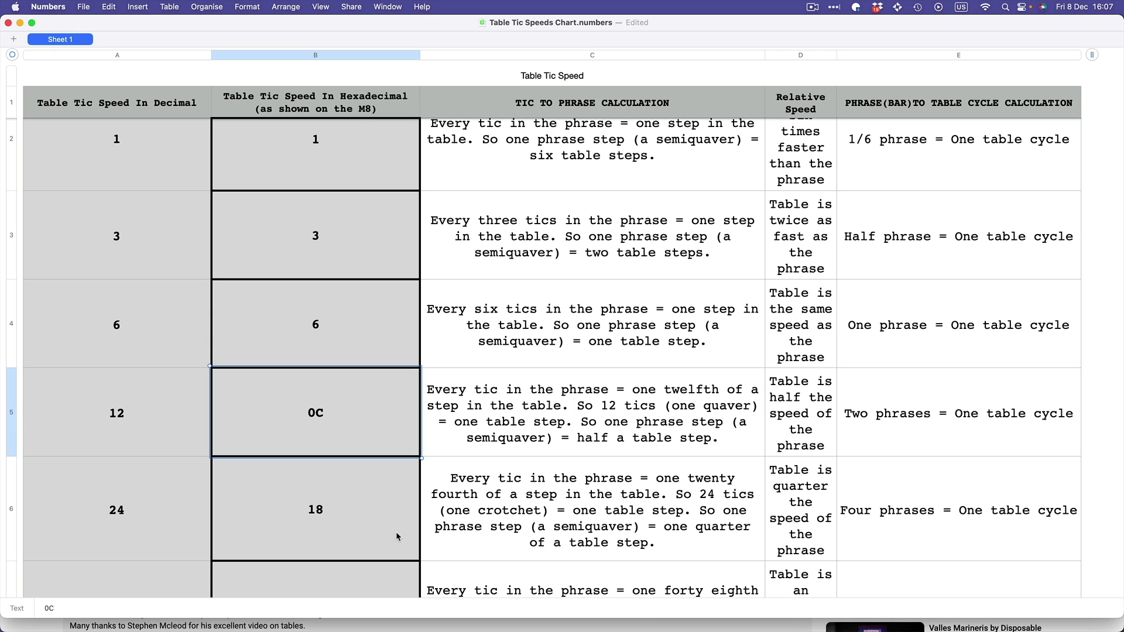
{"action": "left_click", "coordinate": [139, 495]}
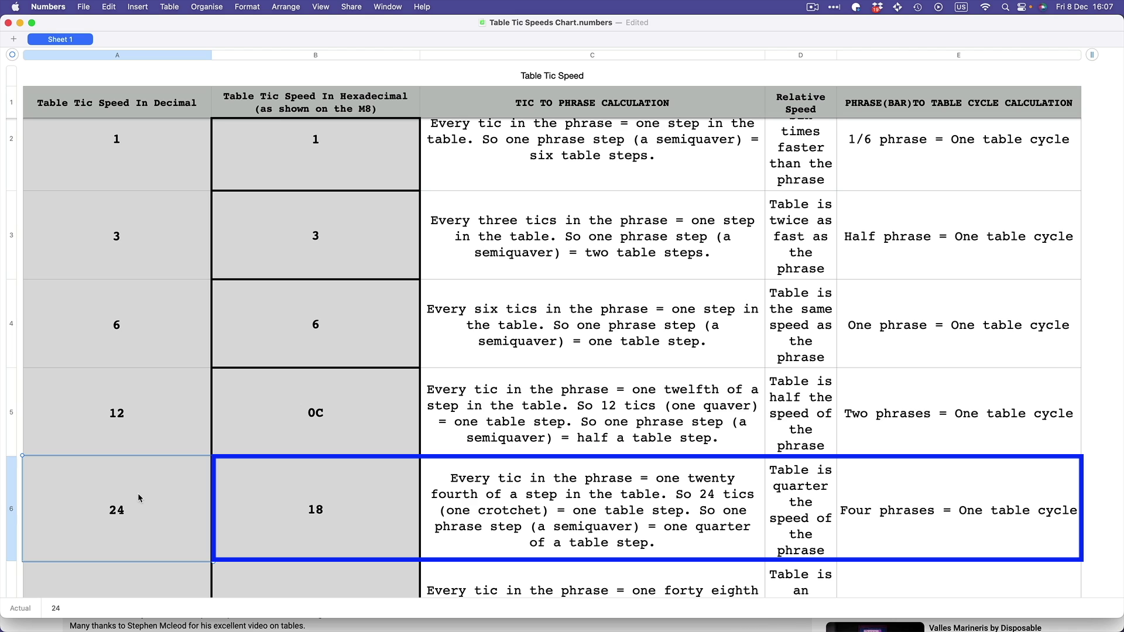
{"action": "left_click", "coordinate": [375, 498]}
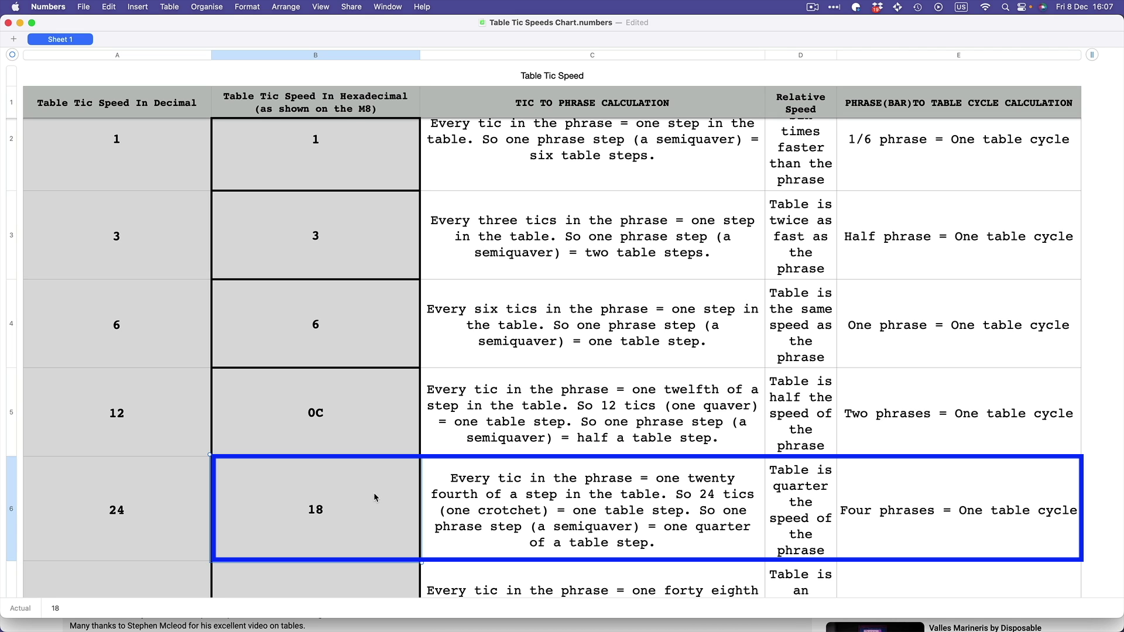
{"action": "left_click", "coordinate": [572, 502]}
{"action": "scroll", "coordinate": [572, 502], "scroll_direction": "down", "scroll_amount": 1}
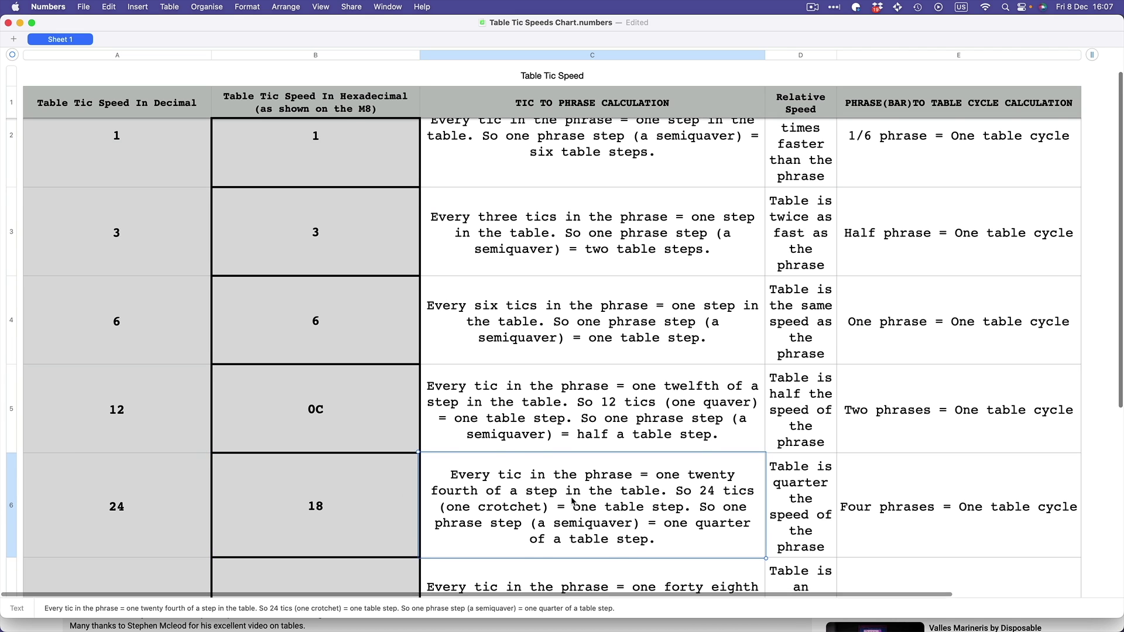
{"action": "scroll", "coordinate": [572, 502], "scroll_direction": "down", "scroll_amount": 3}
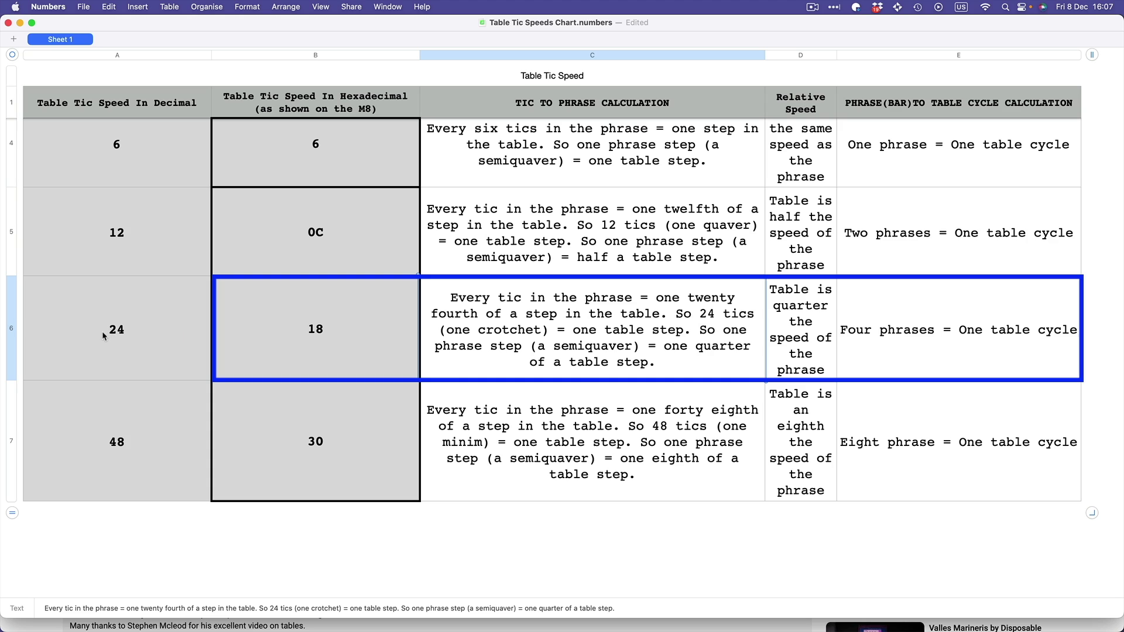
{"action": "left_click", "coordinate": [149, 333]}
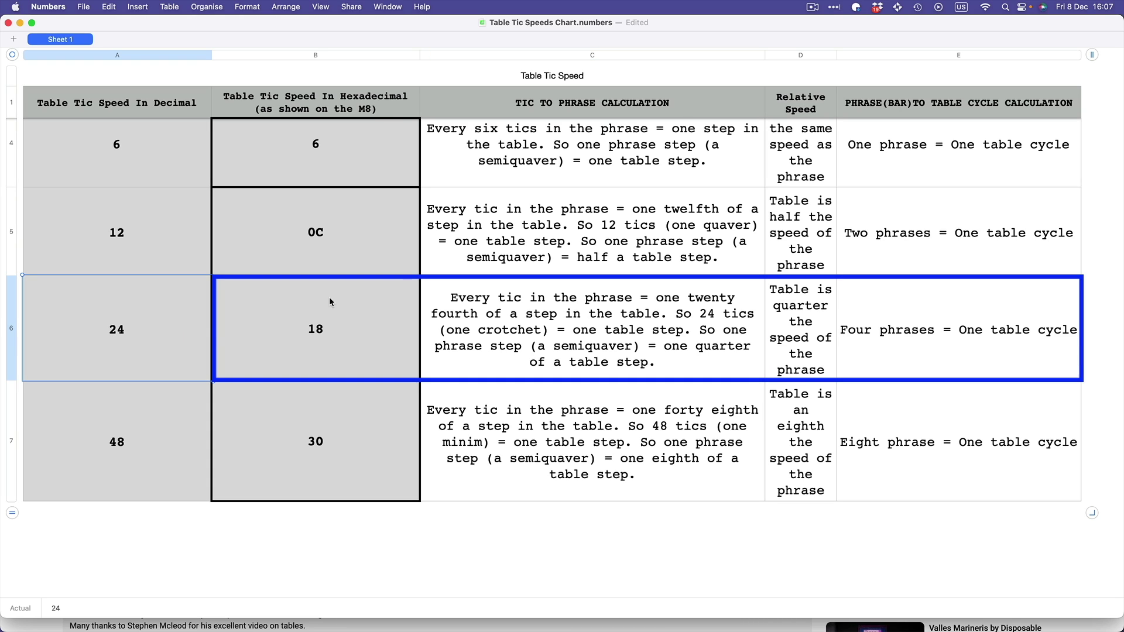
{"action": "left_click", "coordinate": [329, 307]}
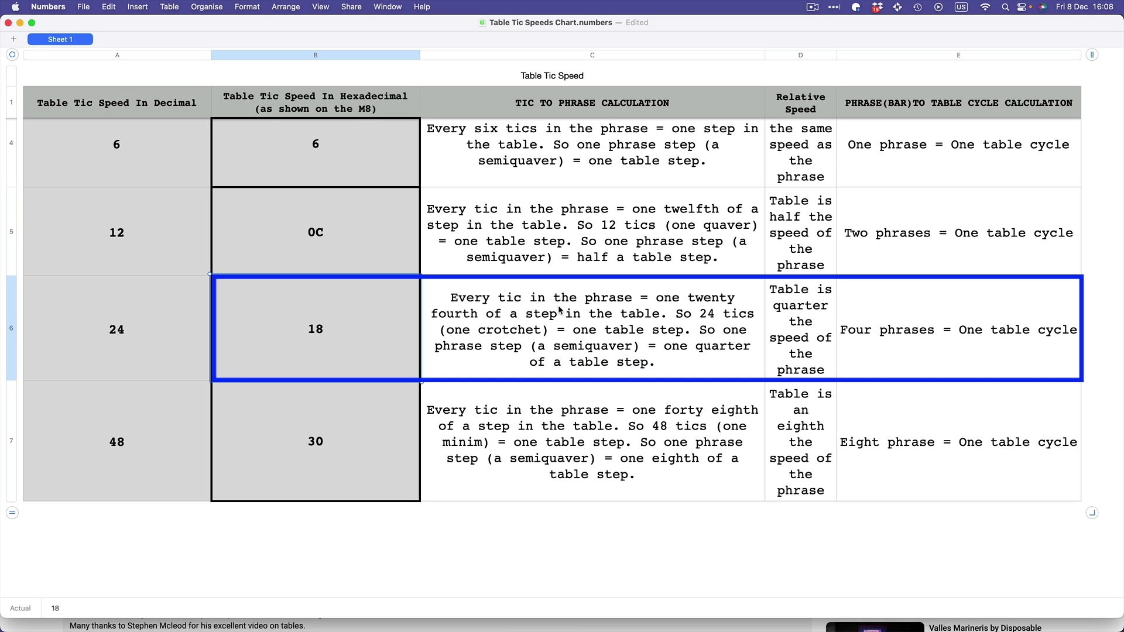
{"action": "left_click", "coordinate": [156, 320]}
{"action": "left_click", "coordinate": [530, 308]}
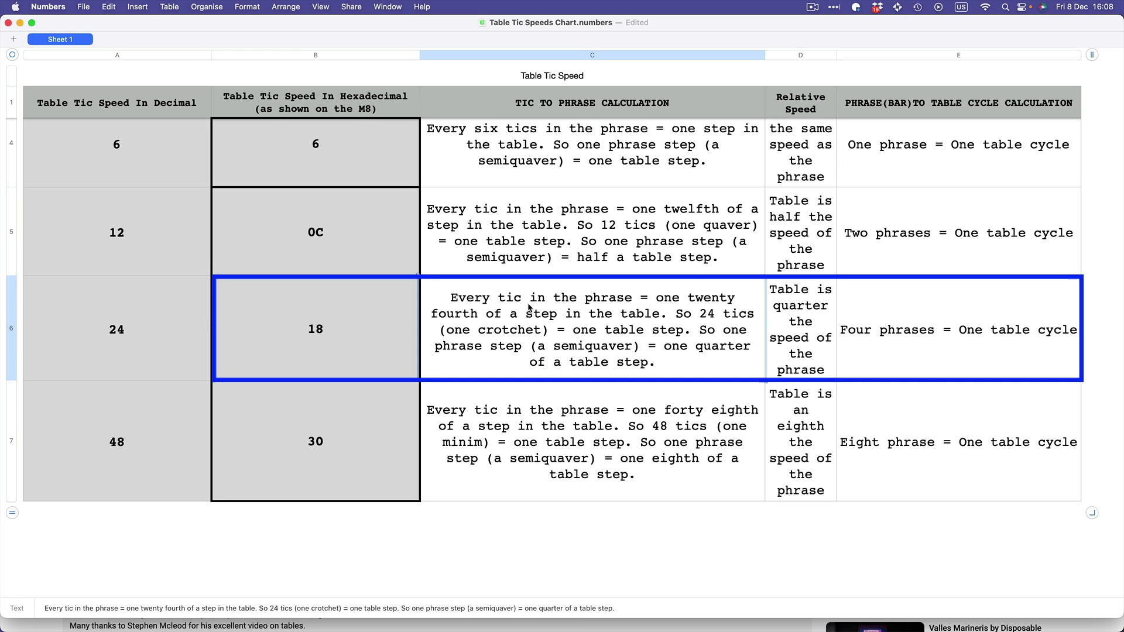